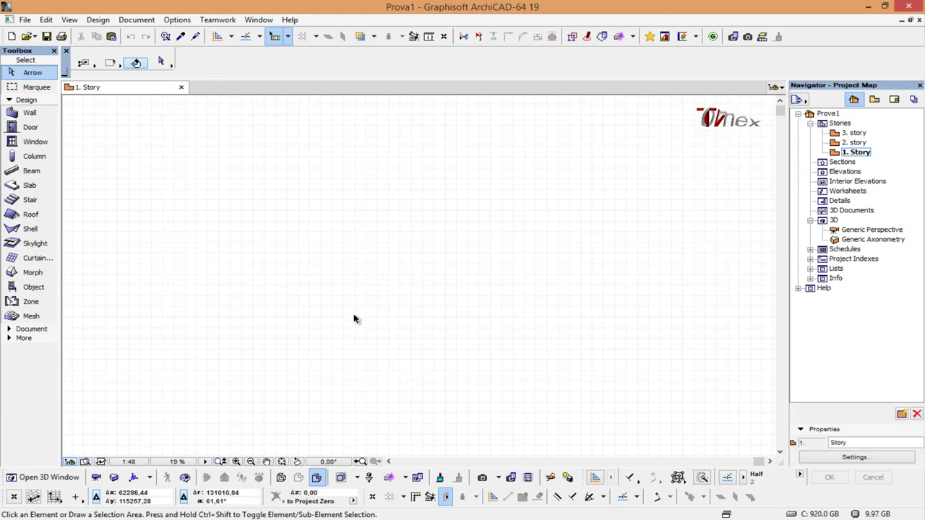
- Open the File menu to reach External Content > Attach Xref
click(25, 20)
mouse_move(64, 191)
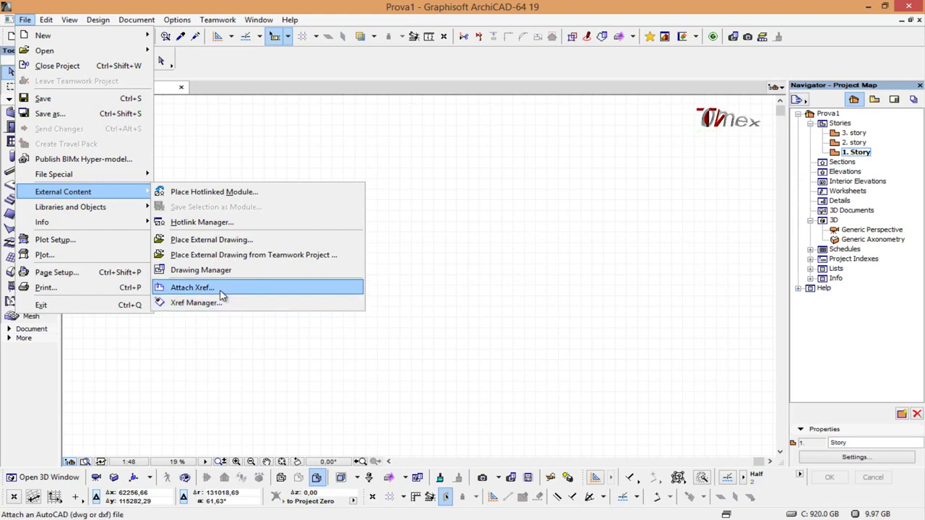
- Open the Attach Xref settings, then close them again
click(221, 289)
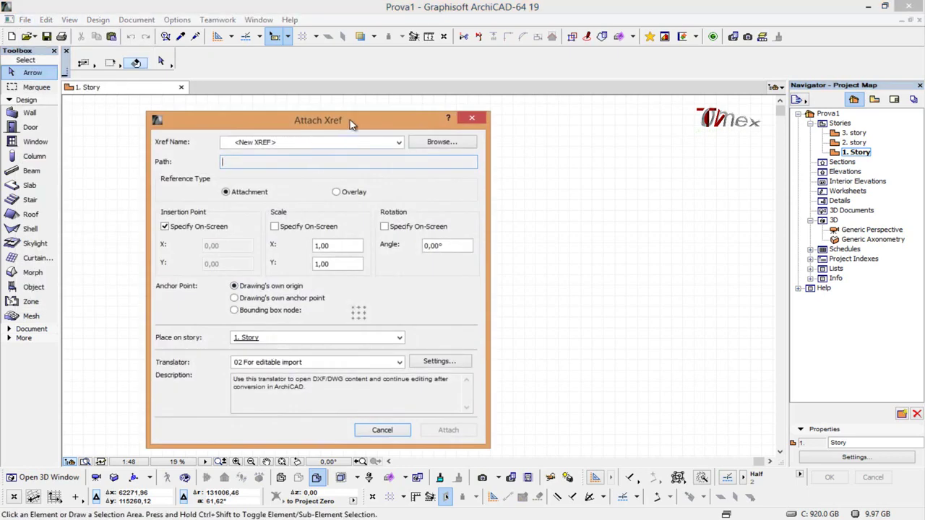
drag(351, 124, 427, 99)
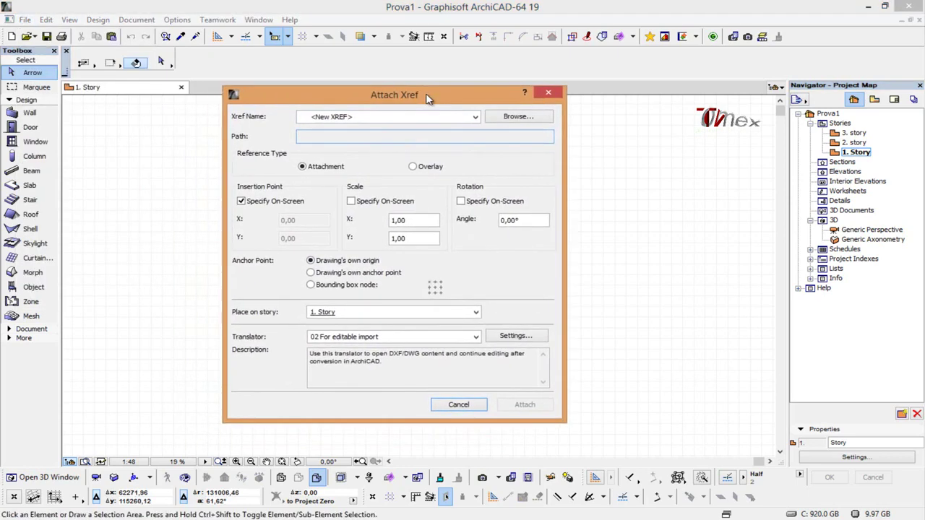
click(555, 94)
- Open the Xref Manager and start a new attachment from its Attach button
click(25, 19)
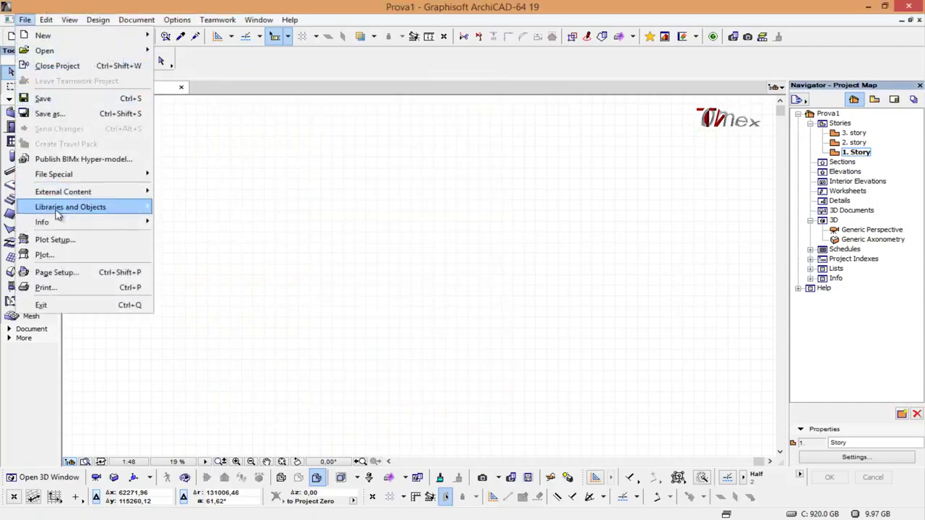
click(210, 301)
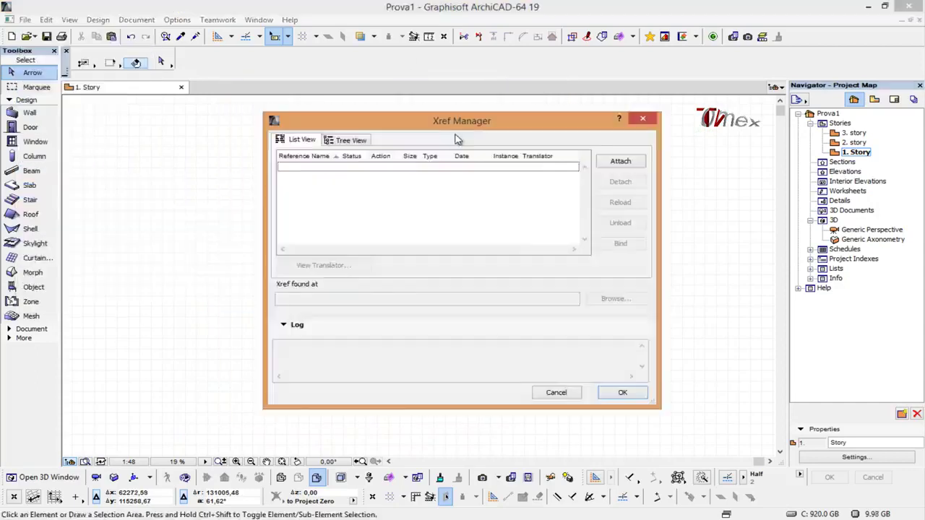
drag(456, 129, 367, 127)
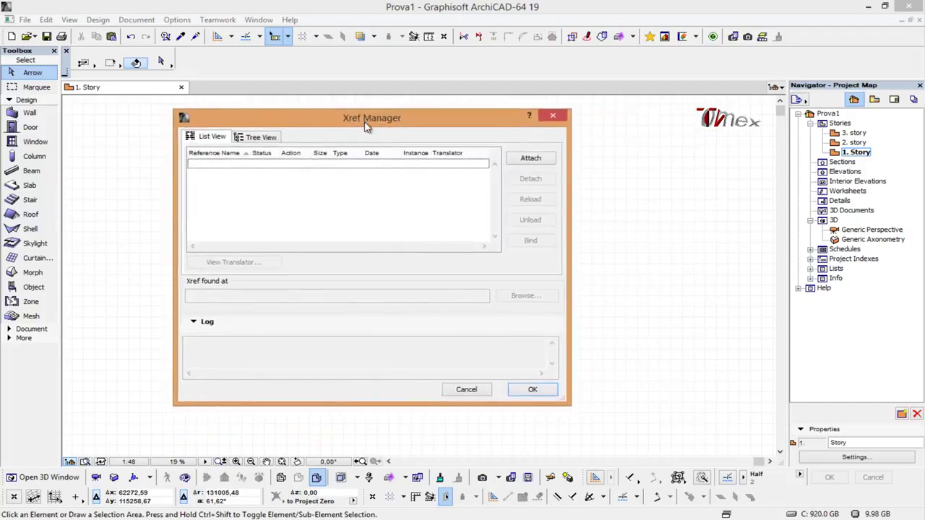
drag(367, 126, 416, 127)
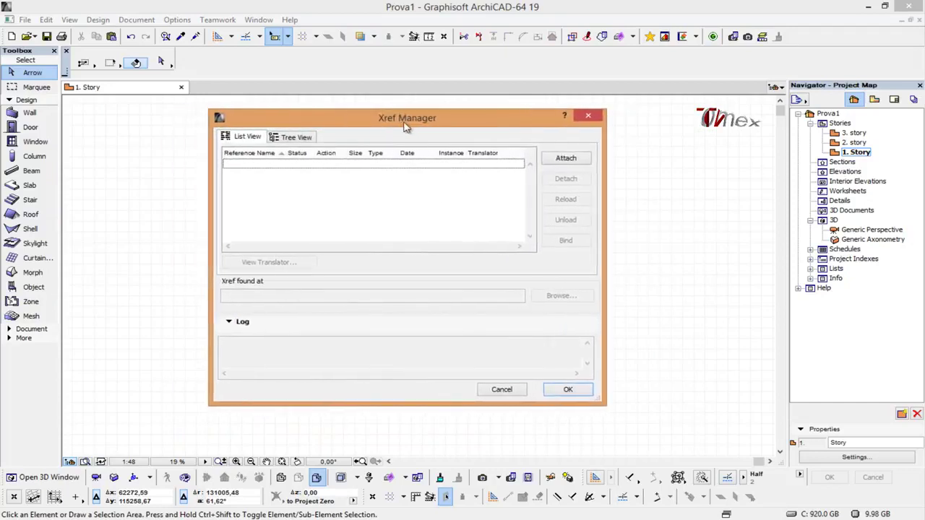
click(580, 159)
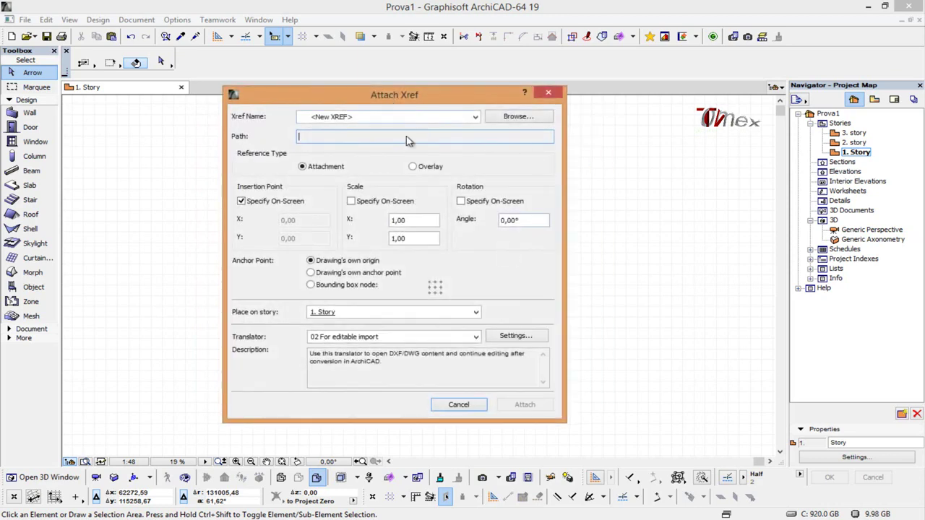
drag(390, 99, 323, 112)
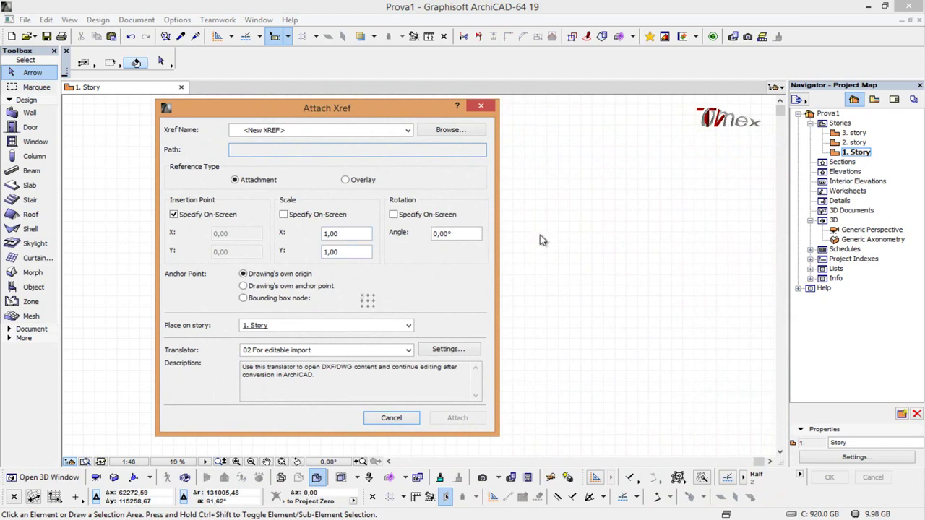
- Choose ca22.dwg as the drawing file to attach
click(456, 130)
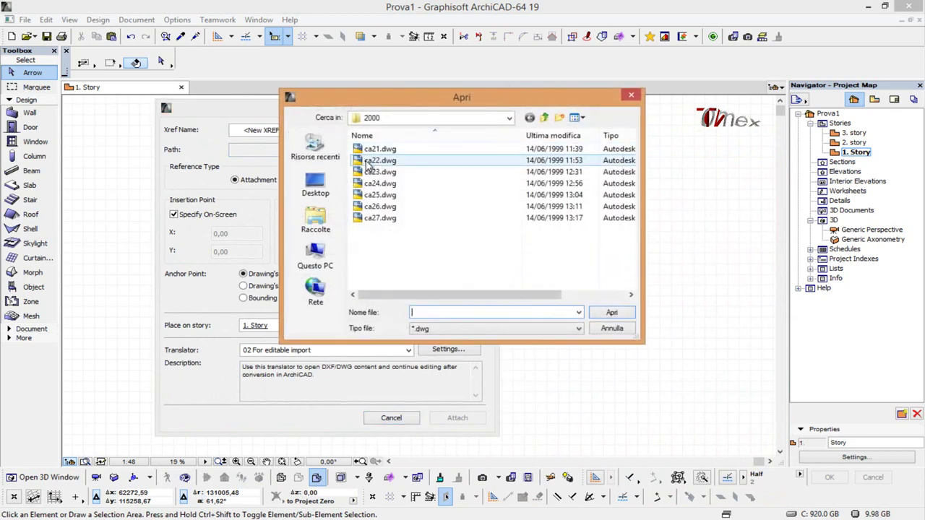
click(426, 160)
click(612, 313)
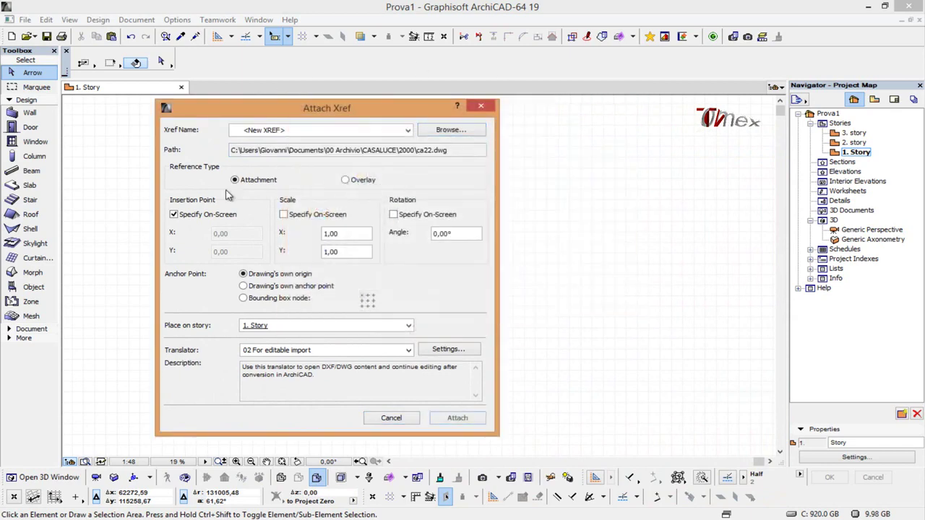
- Keep 1. Story as the target story and attach the drawing
click(406, 329)
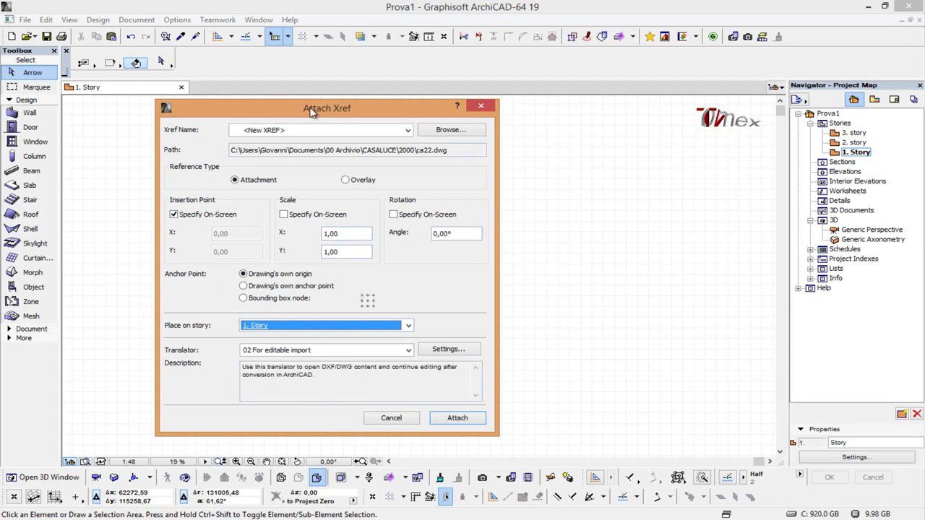
drag(311, 110, 396, 118)
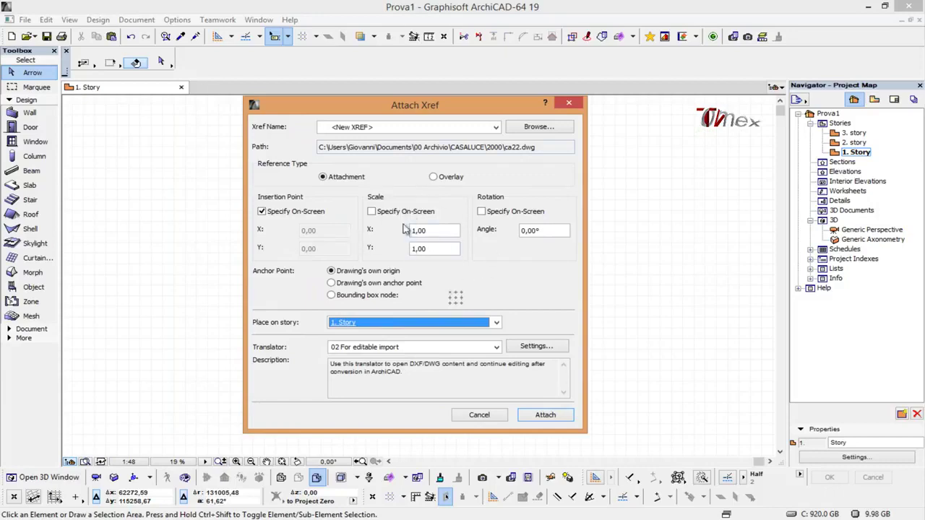
click(547, 416)
scroll(463, 290, down, 2)
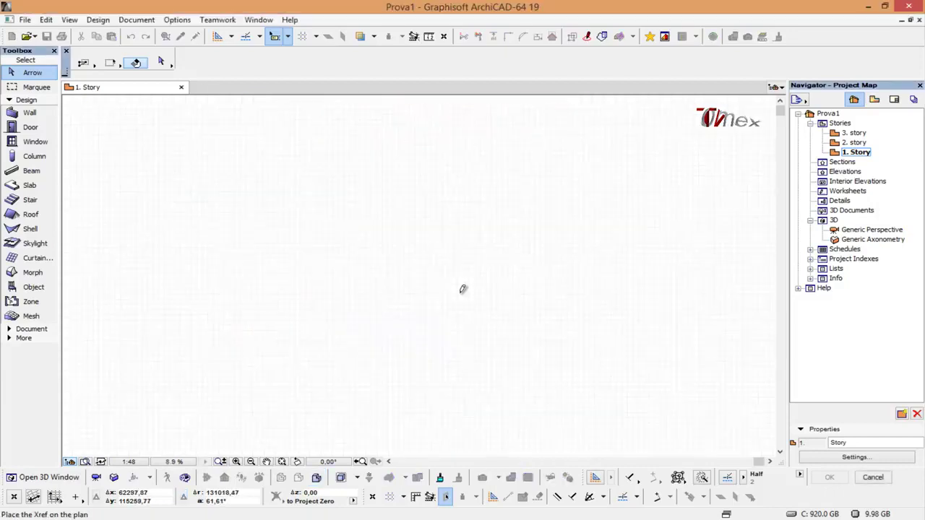
scroll(396, 290, up, 3)
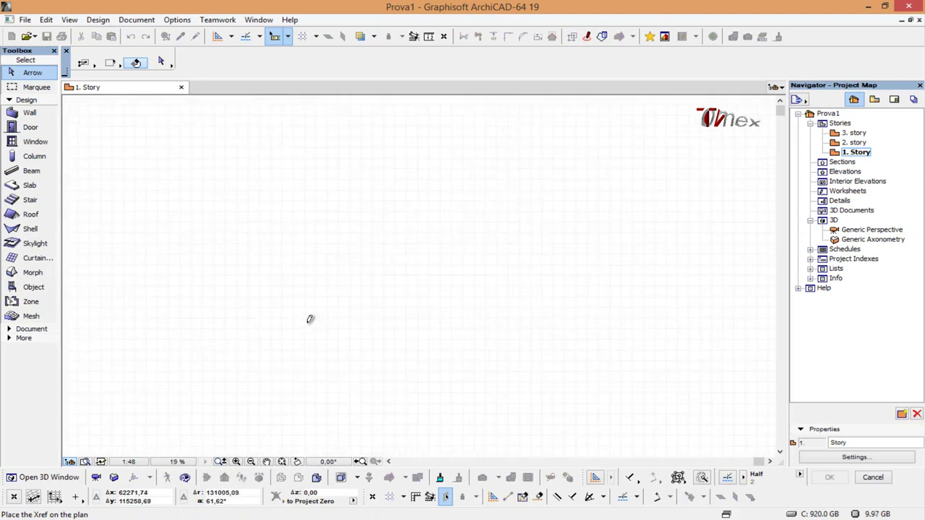
scroll(378, 290, down, 2)
- Place the ca22.dwg Xref on the plan, importing all of its layers
click(233, 314)
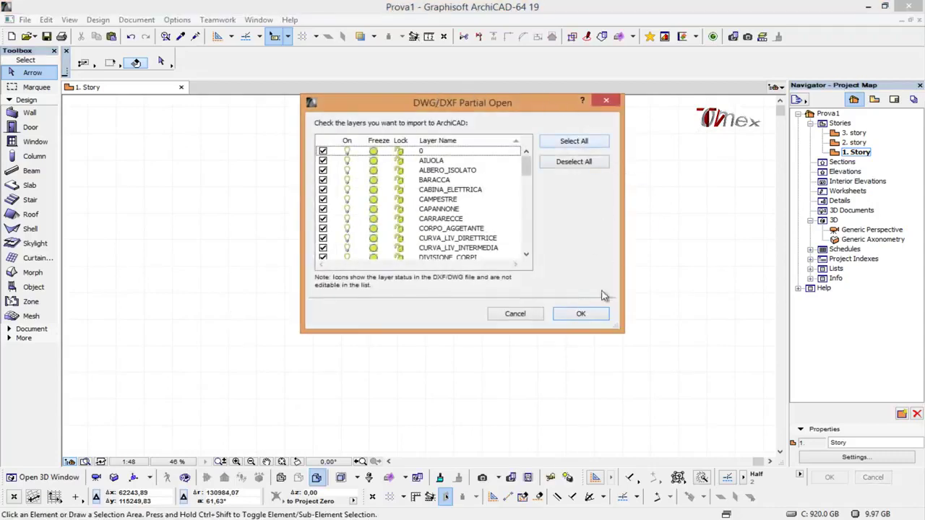
click(579, 149)
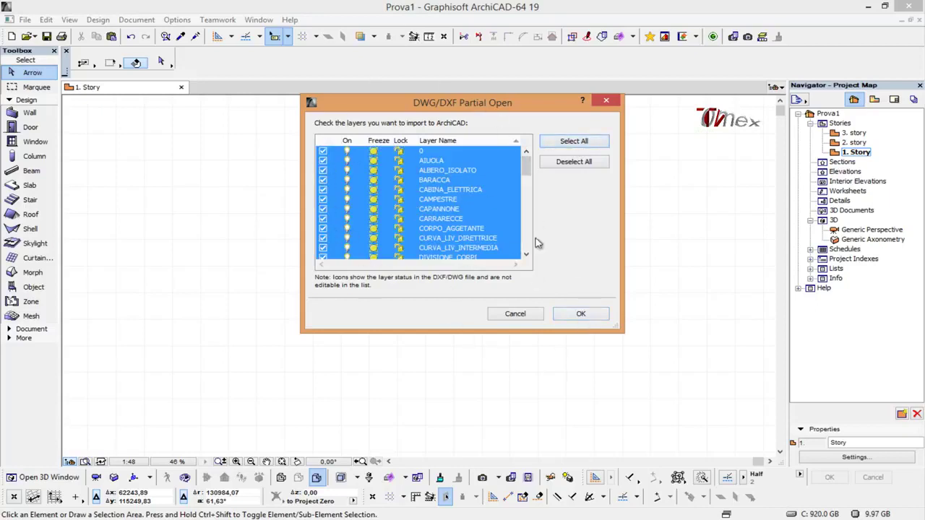
click(582, 315)
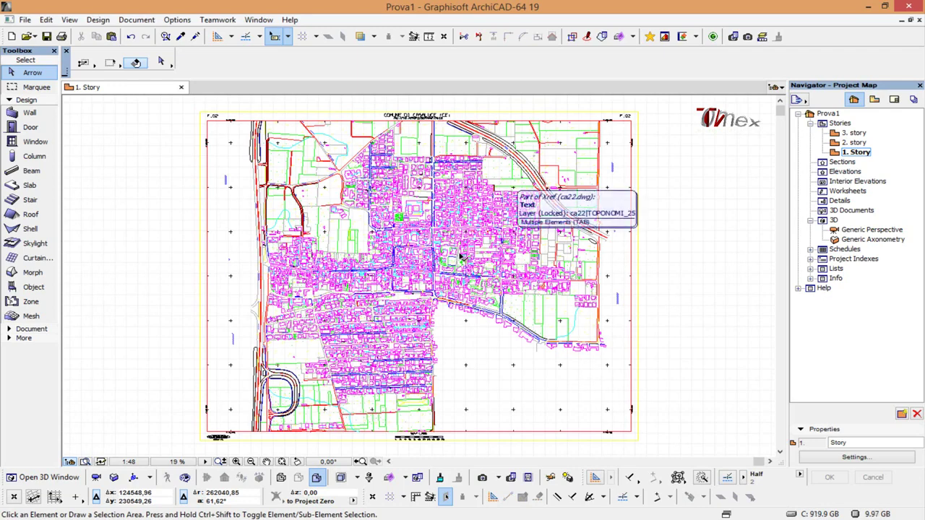
middle_drag(461, 256, 448, 265)
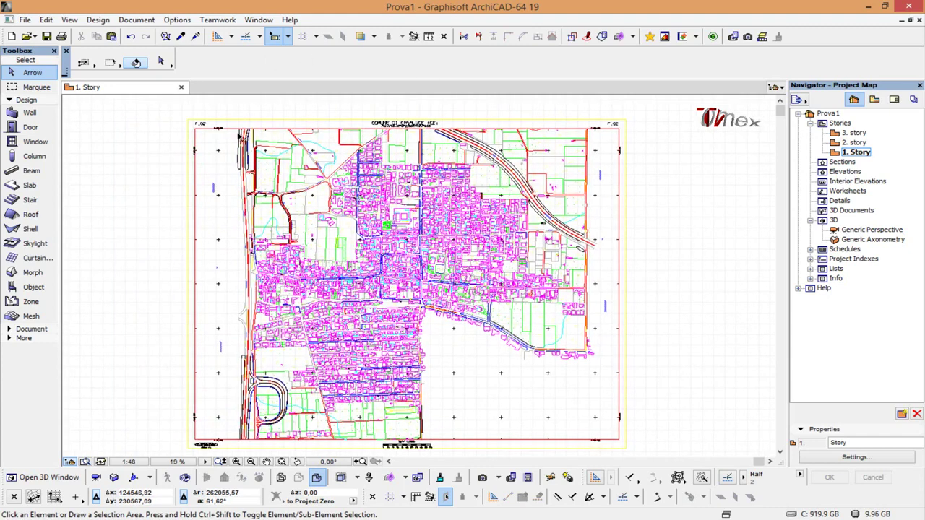
key(ctrl+a)
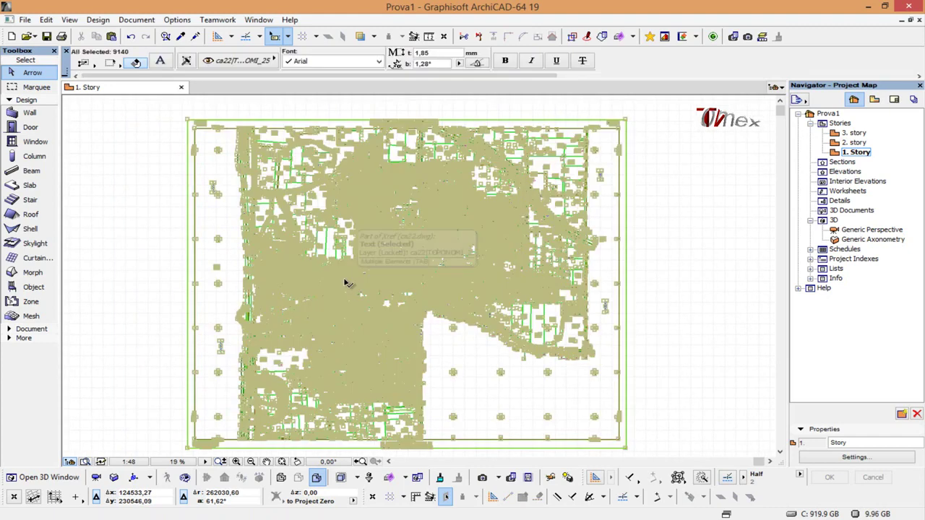
key(Escape)
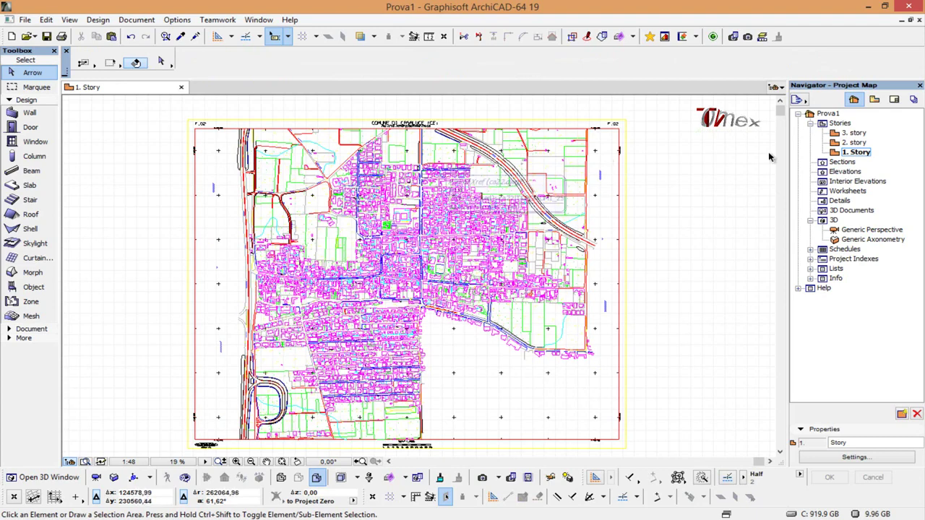
middle_drag(475, 287, 472, 284)
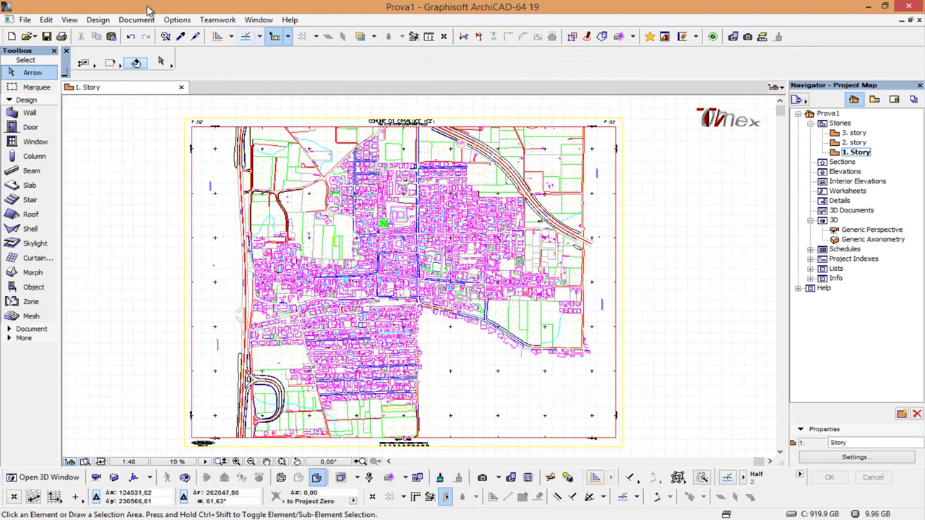
- Unlock every ca22 layer in Layer Settings and confirm
click(124, 20)
mouse_move(145, 129)
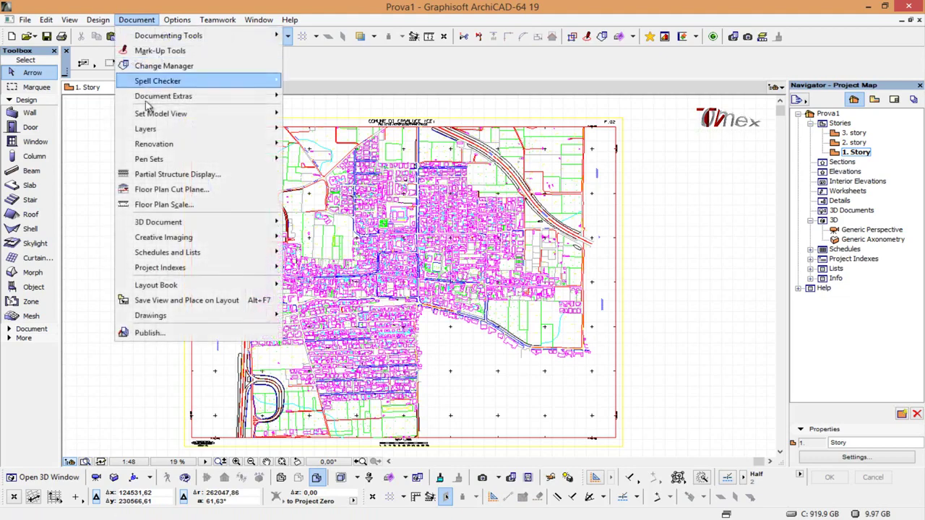
click(306, 133)
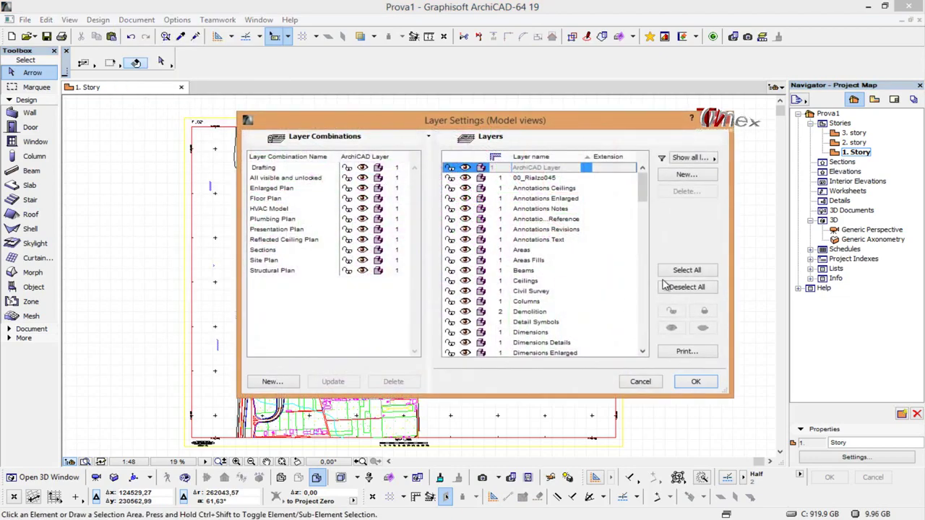
drag(643, 189, 649, 334)
click(549, 229)
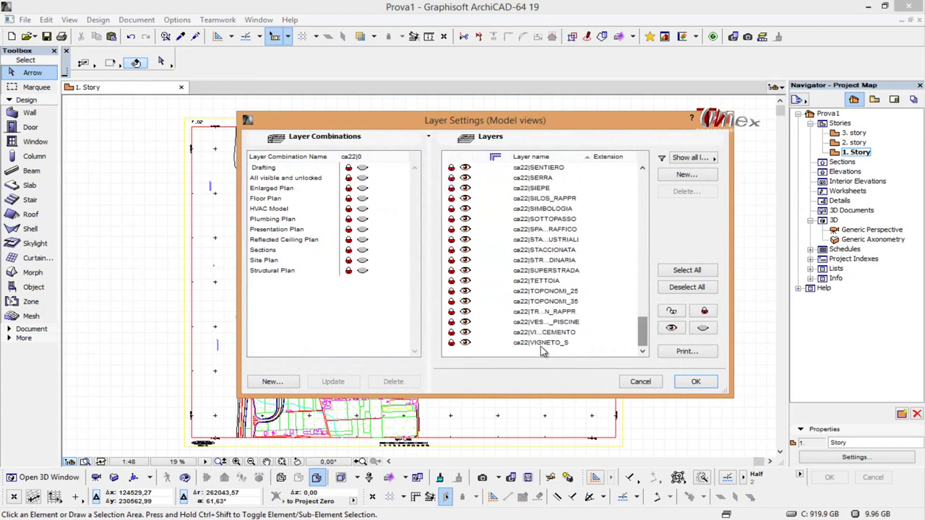
shift+click(544, 353)
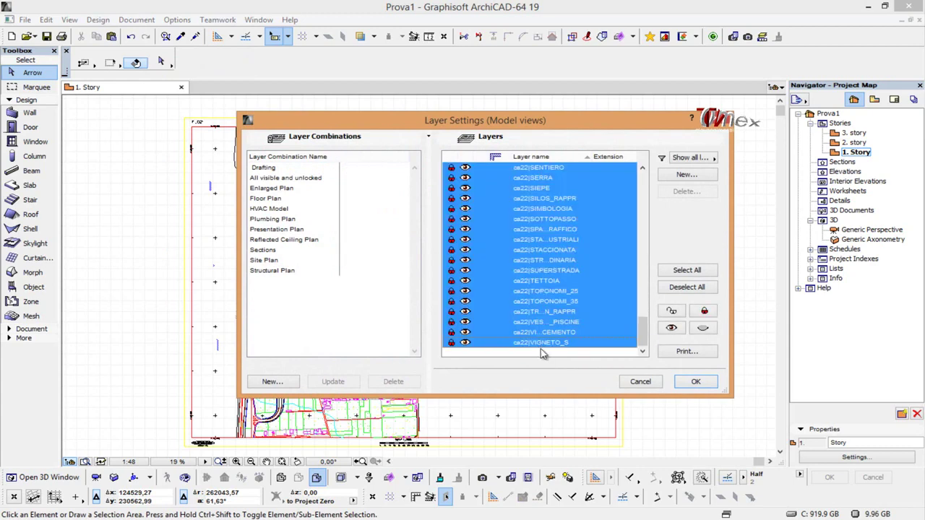
click(452, 249)
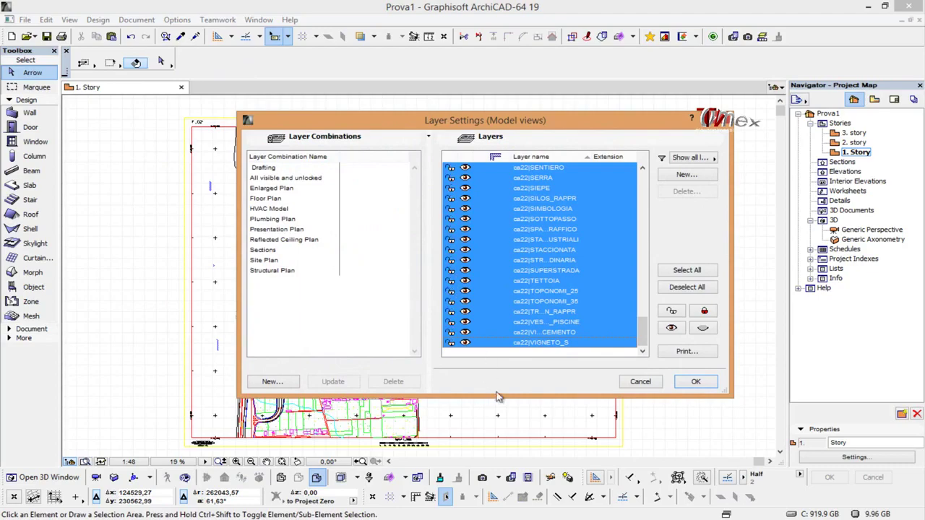
click(695, 383)
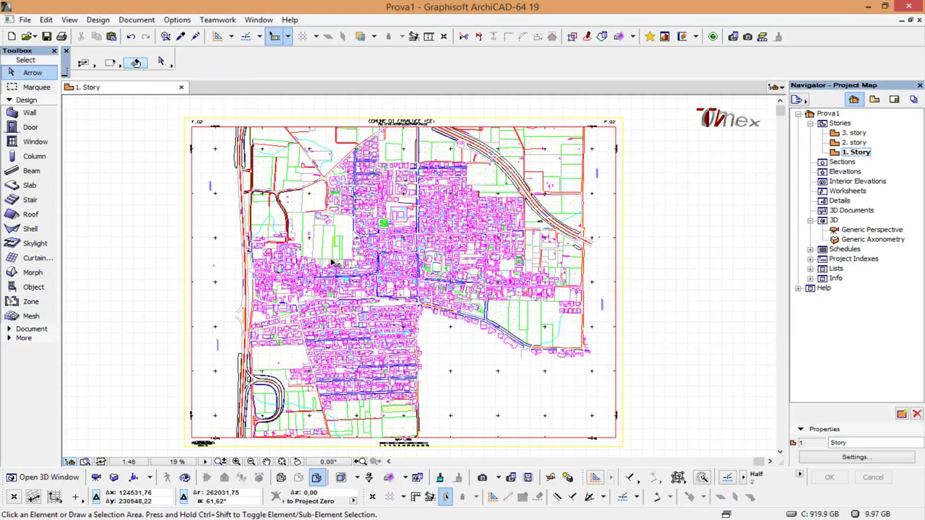
- Select all map elements, then deselect them so the map shows normal colours
scroll(305, 279, up, 3)
scroll(309, 274, up, 2)
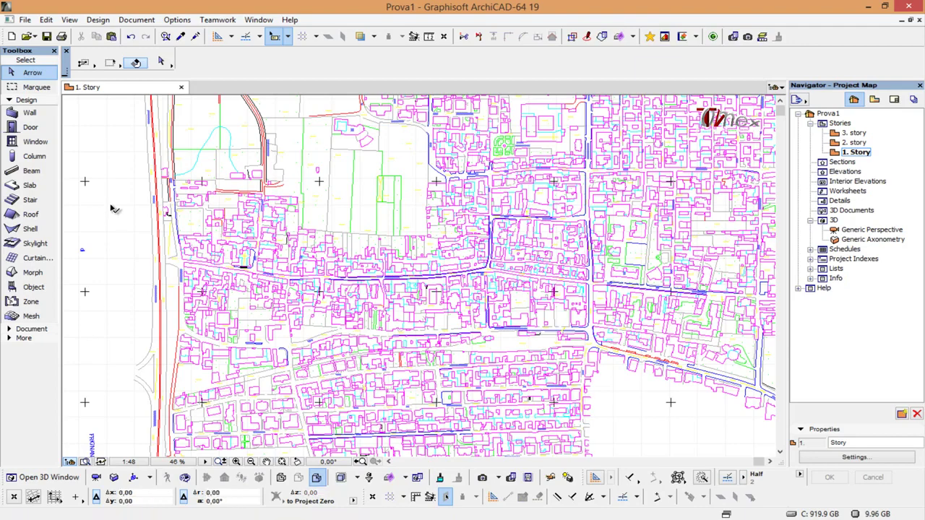
key(ctrl+a)
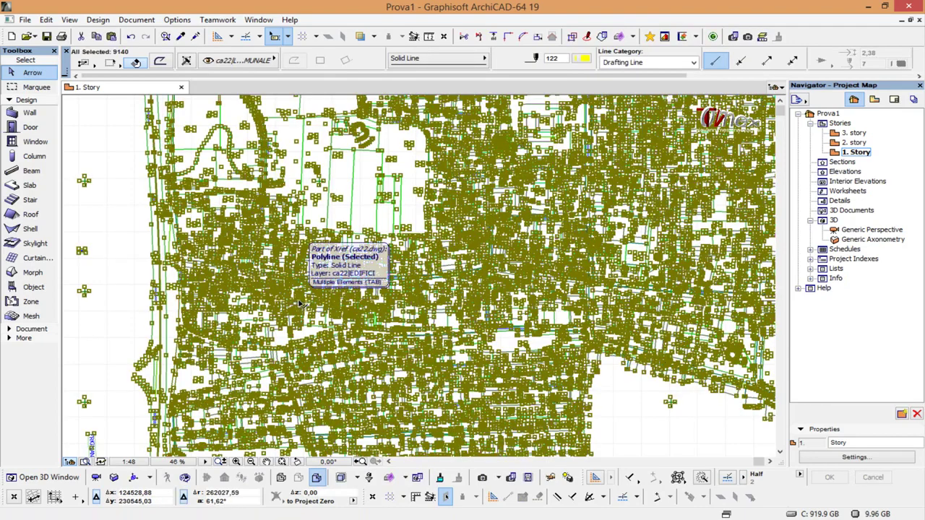
scroll(302, 304, down, 3)
scroll(318, 296, down, 3)
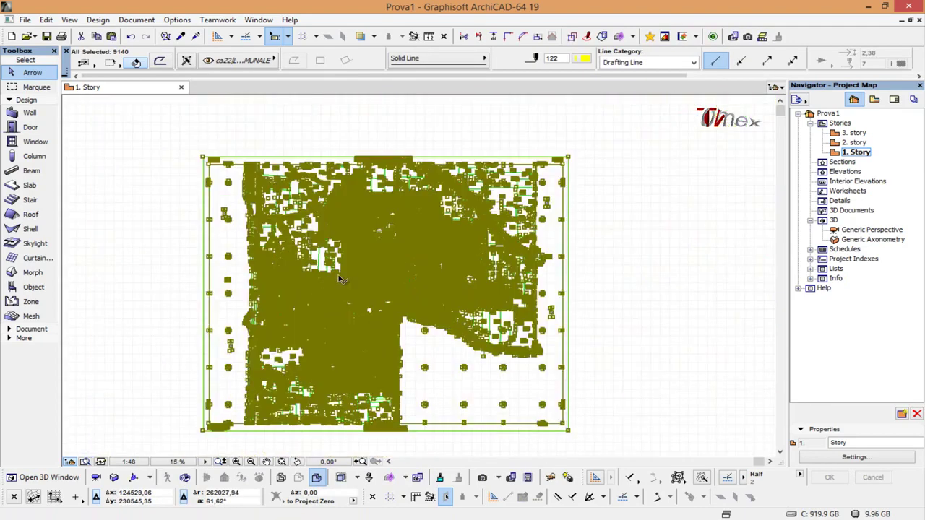
click(680, 482)
click(701, 468)
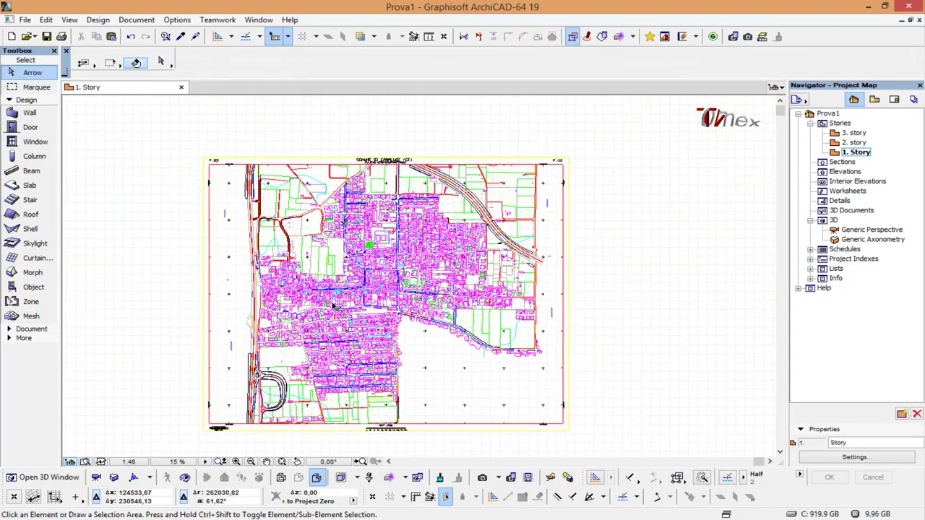
- Test marquee selections on town building blocks, clear them, and zoom back out
scroll(337, 307, up, 8)
click(298, 169)
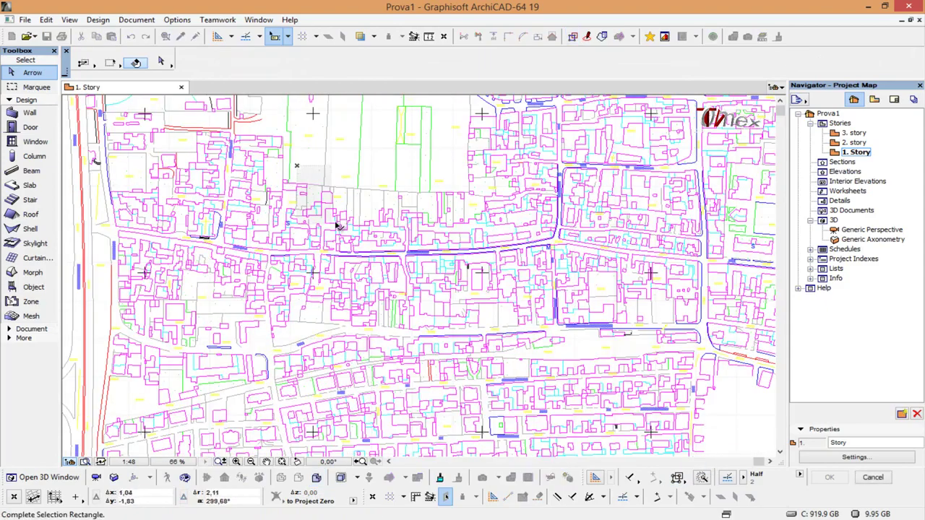
click(337, 221)
key(Escape)
drag(299, 171, 337, 224)
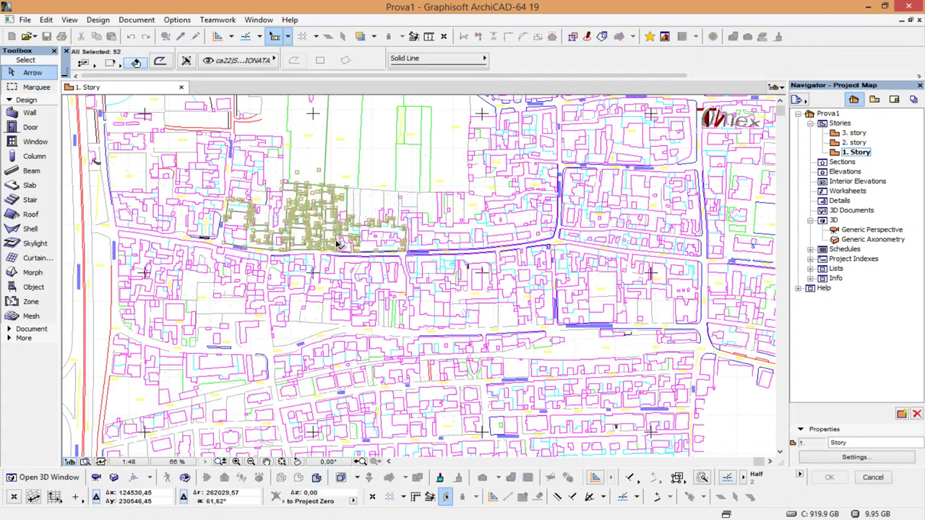
key(Escape)
click(299, 171)
click(340, 232)
key(Escape)
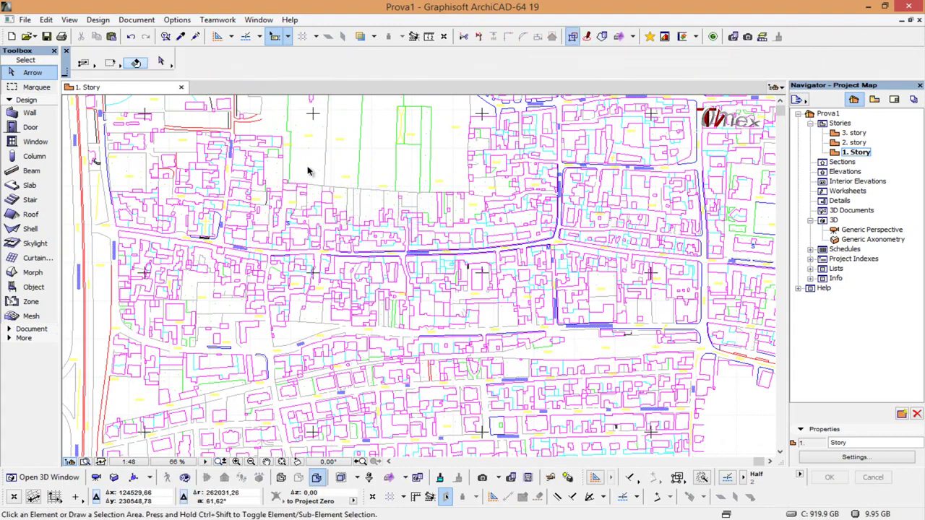
drag(303, 164, 480, 312)
key(Escape)
scroll(354, 228, down, 5)
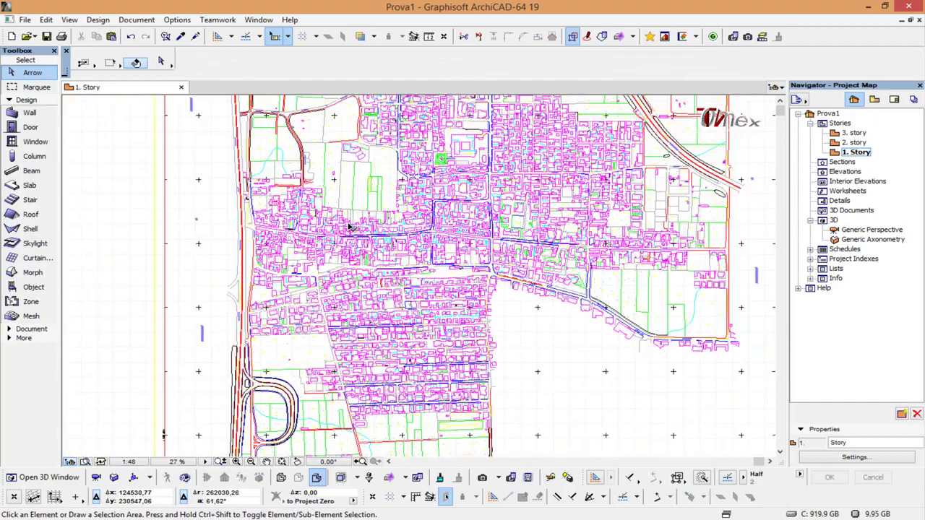
scroll(392, 279, down, 1)
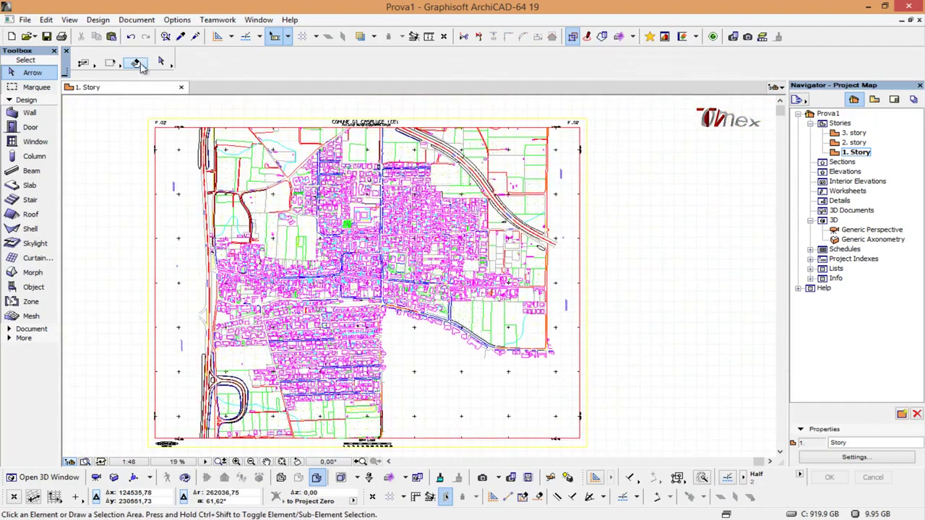
click(98, 19)
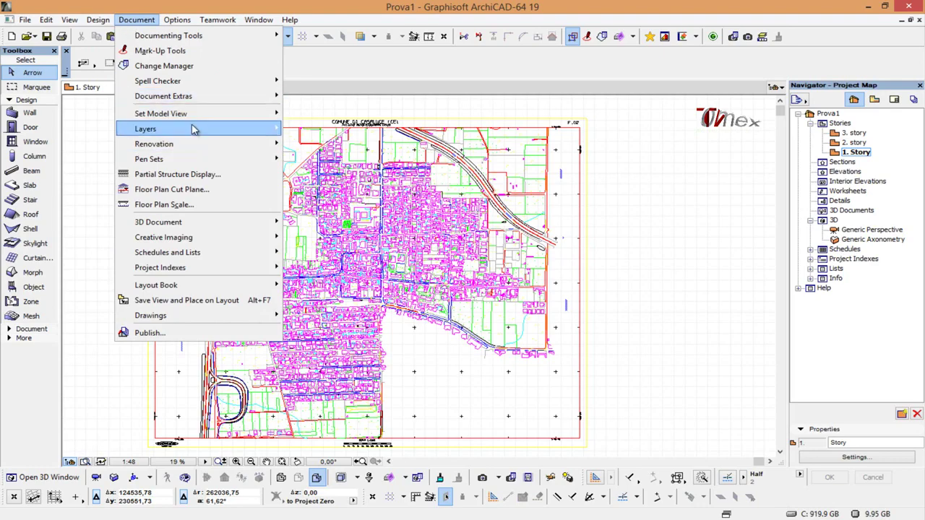
click(336, 130)
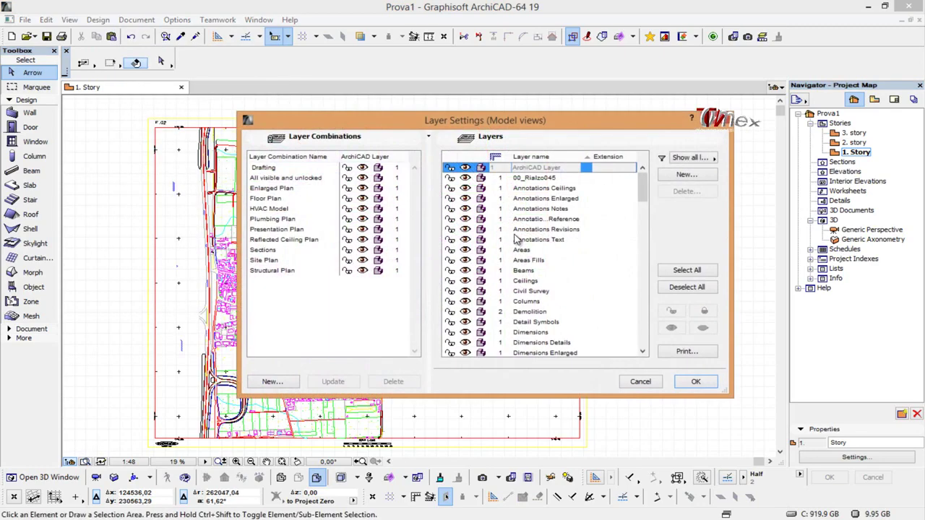
drag(645, 192, 658, 346)
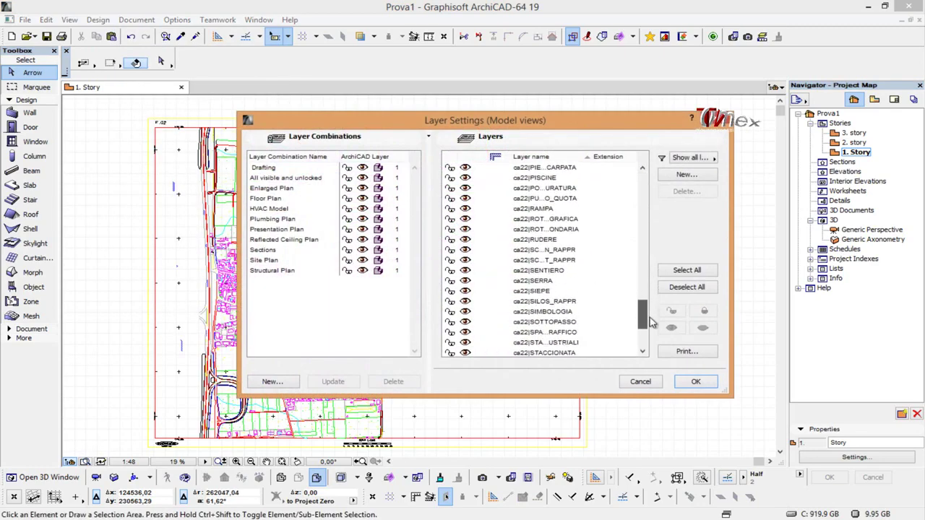
click(697, 381)
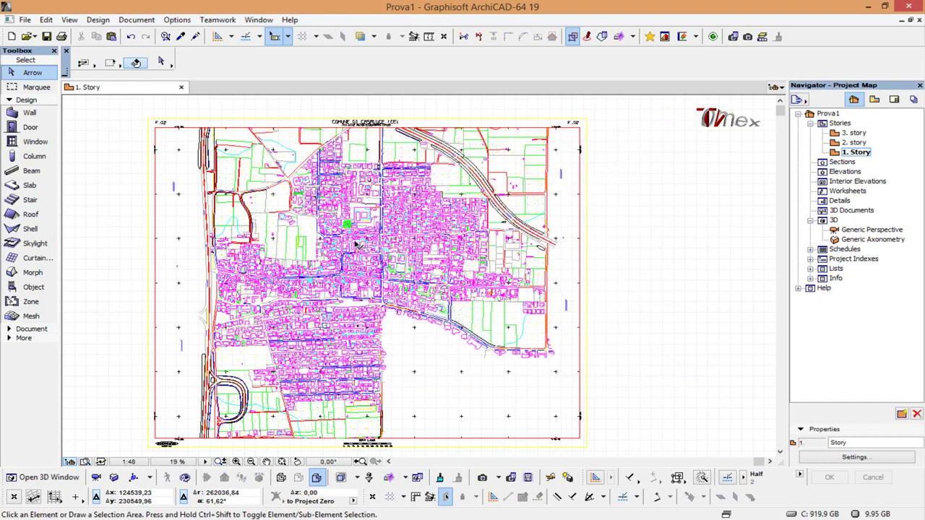
middle_drag(352, 252, 377, 247)
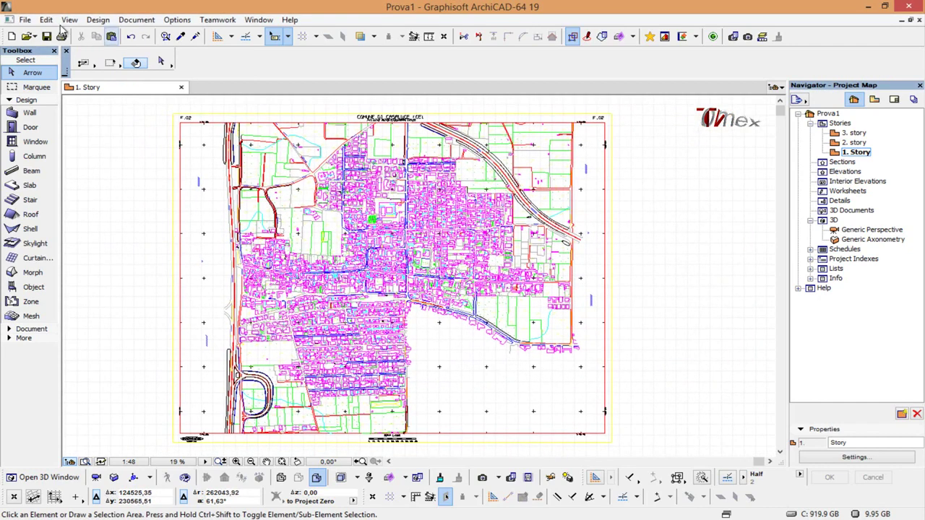
click(25, 20)
mouse_move(63, 192)
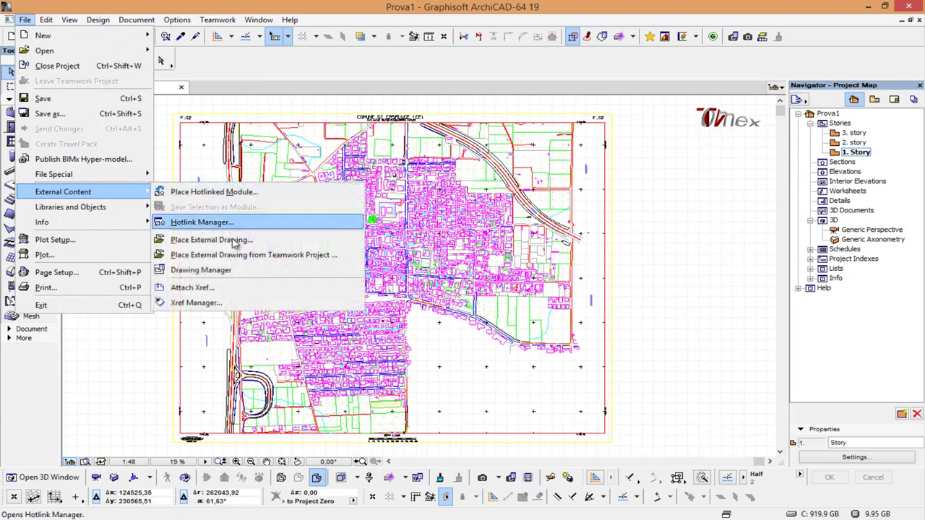
- In the Xref Manager, select ca22.dwg and set it to Bind
click(221, 305)
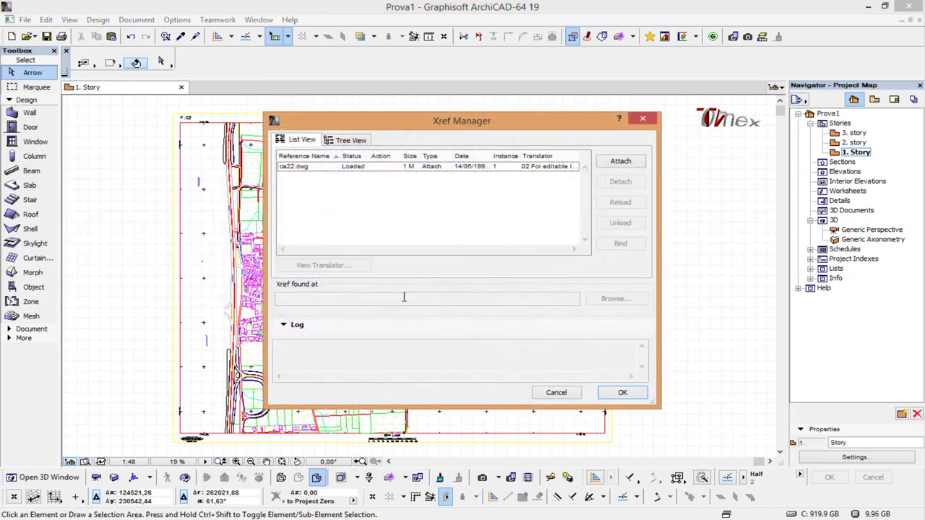
click(437, 167)
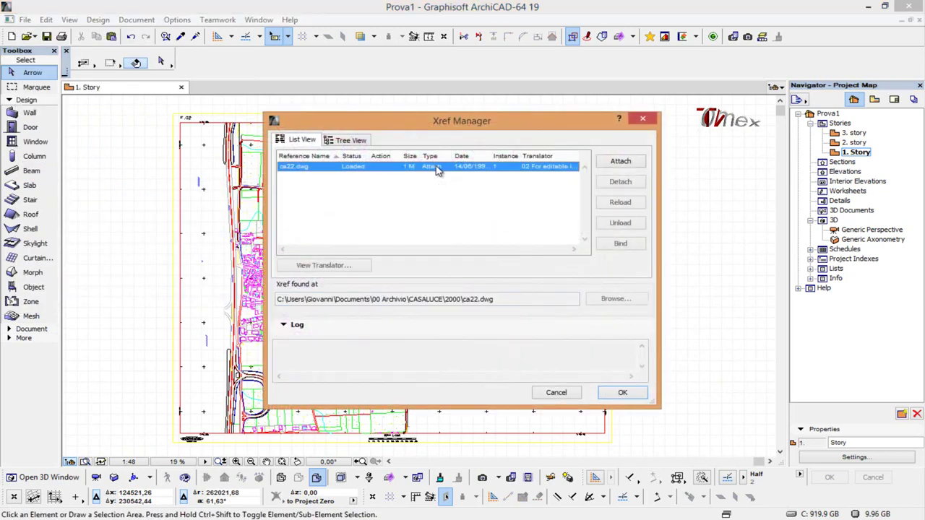
click(621, 247)
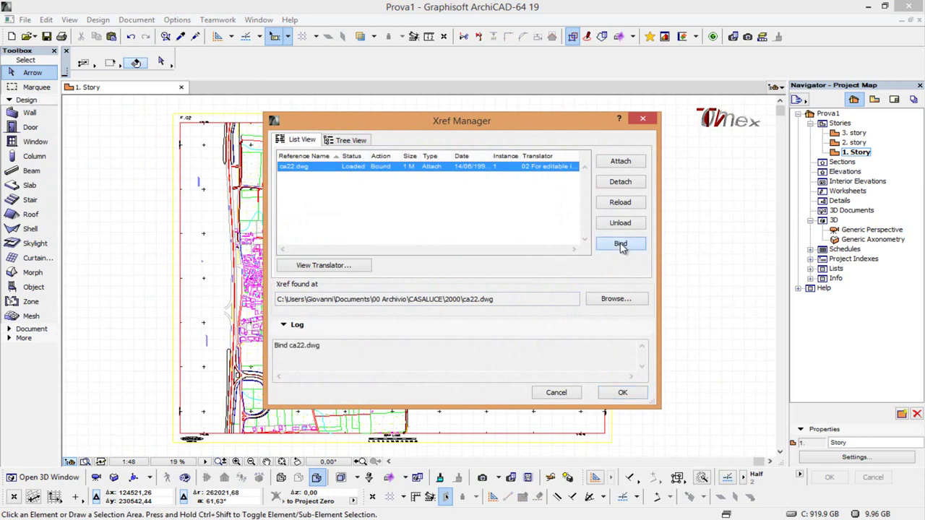
- Confirm binding ca22.dwg and delete a block of buildings in the lower-left town
click(623, 393)
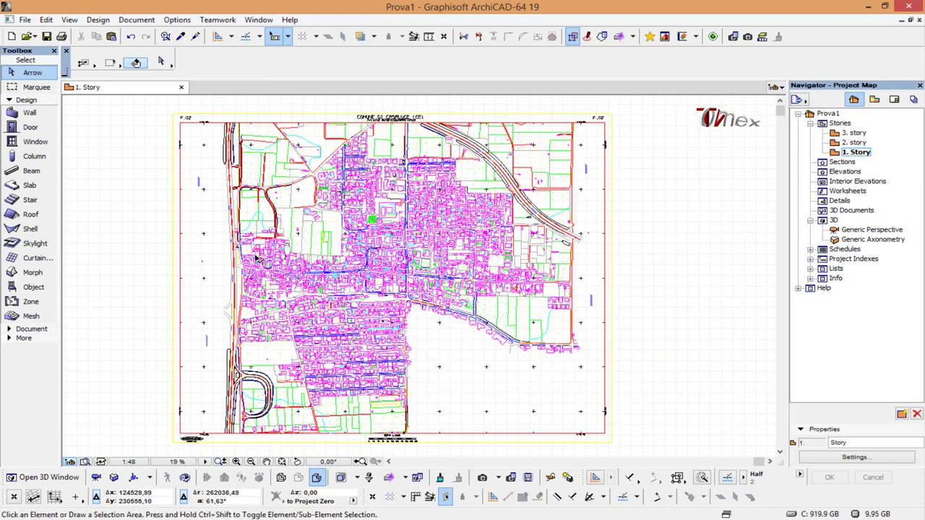
drag(195, 287, 306, 346)
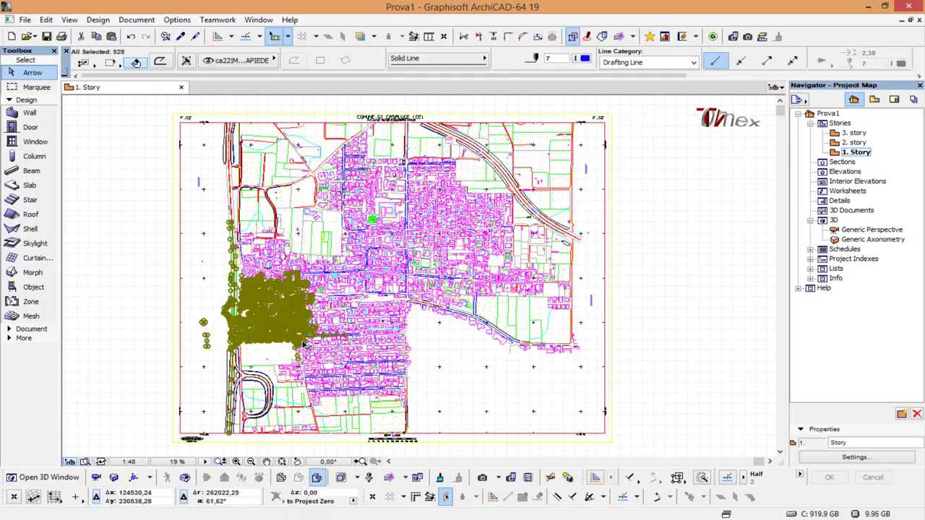
key(Delete)
- Delete the upper-middle buildings, then pan and zoom to check the result
drag(287, 208, 359, 268)
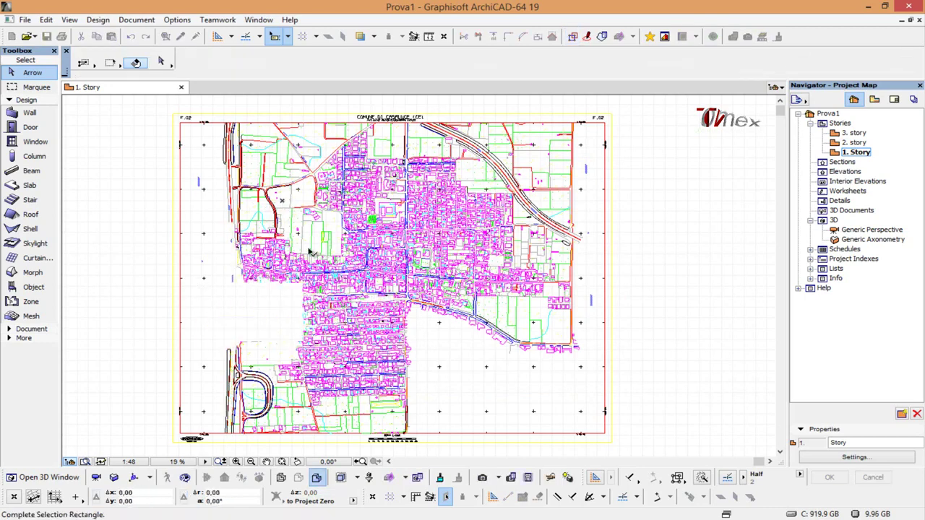
key(Delete)
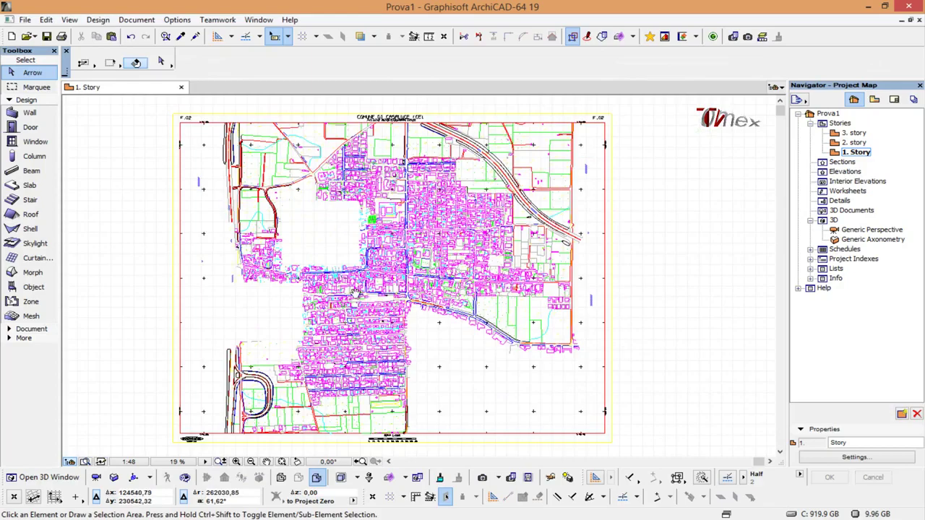
middle_drag(401, 310, 467, 302)
scroll(467, 302, up, 1)
scroll(603, 242, up, 1)
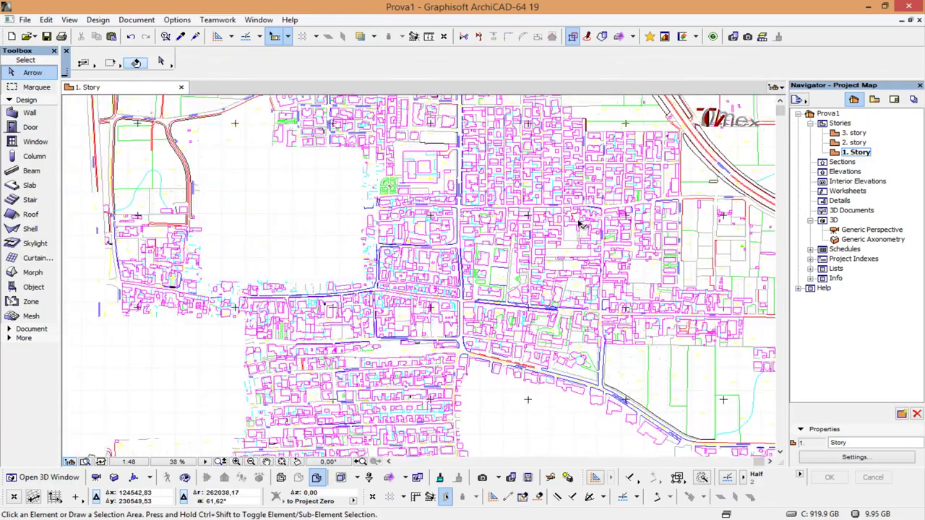
scroll(506, 260, up, 1)
scroll(430, 293, down, 1)
scroll(419, 246, down, 2)
scroll(407, 194, down, 1)
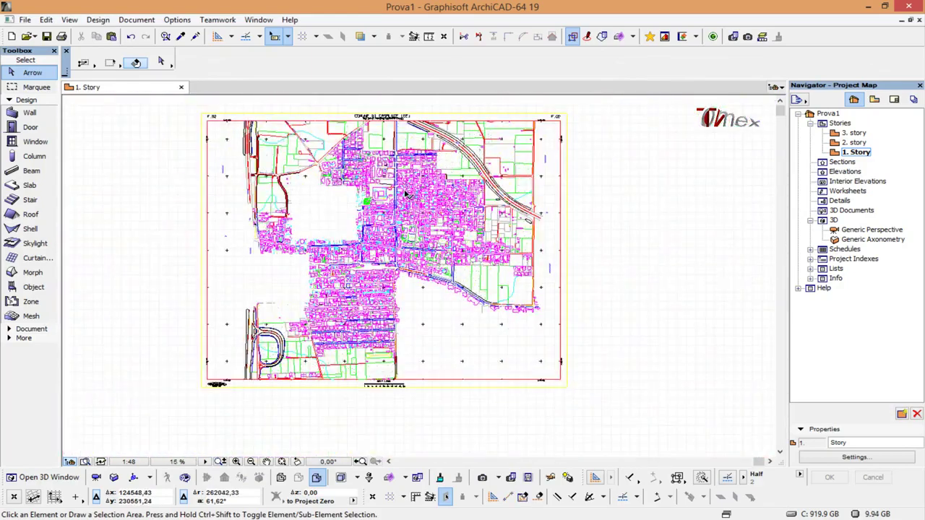
click(24, 19)
mouse_move(63, 191)
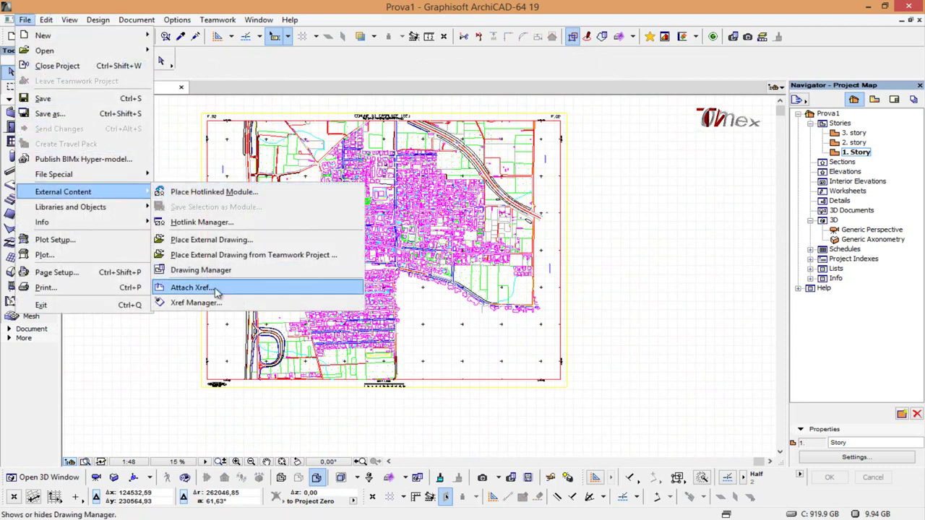
click(208, 304)
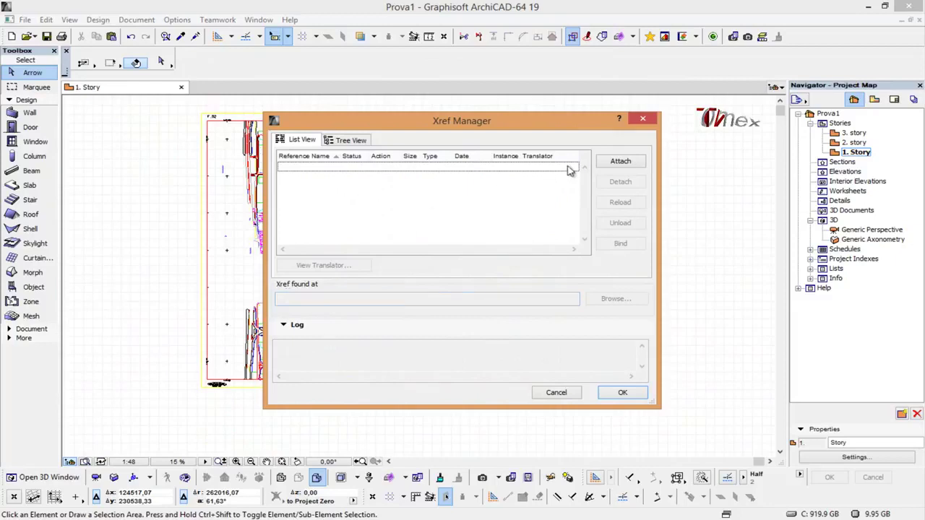
click(355, 140)
click(303, 141)
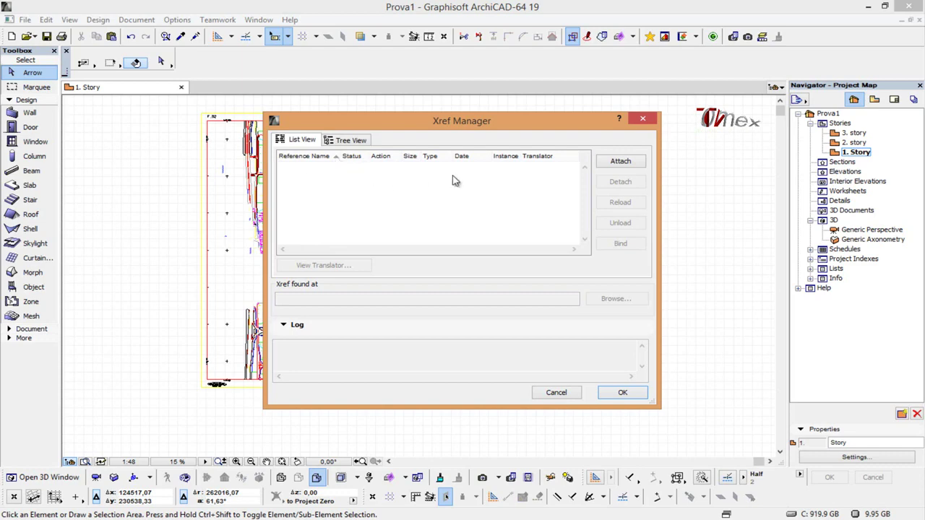
mouse_move(436, 129)
mouse_down()
mouse_move(431, 172)
mouse_move(528, 153)
mouse_up()
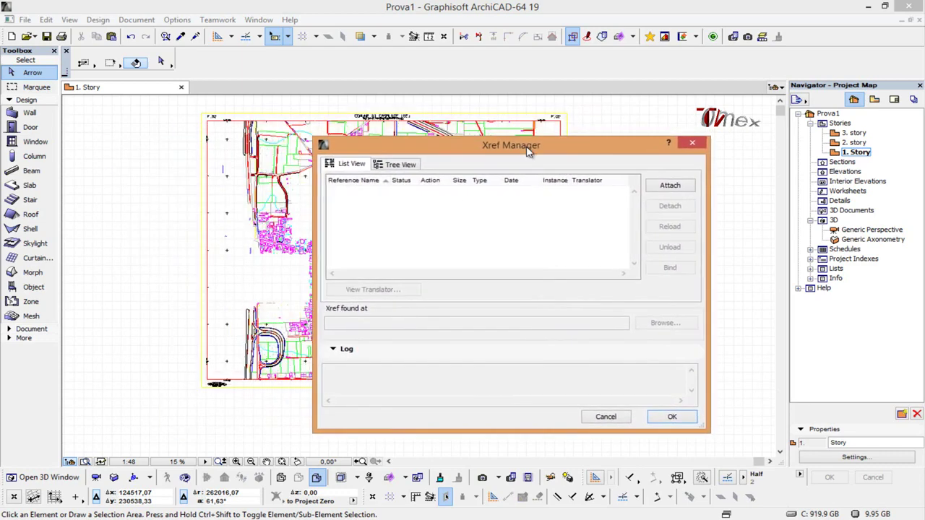
click(607, 418)
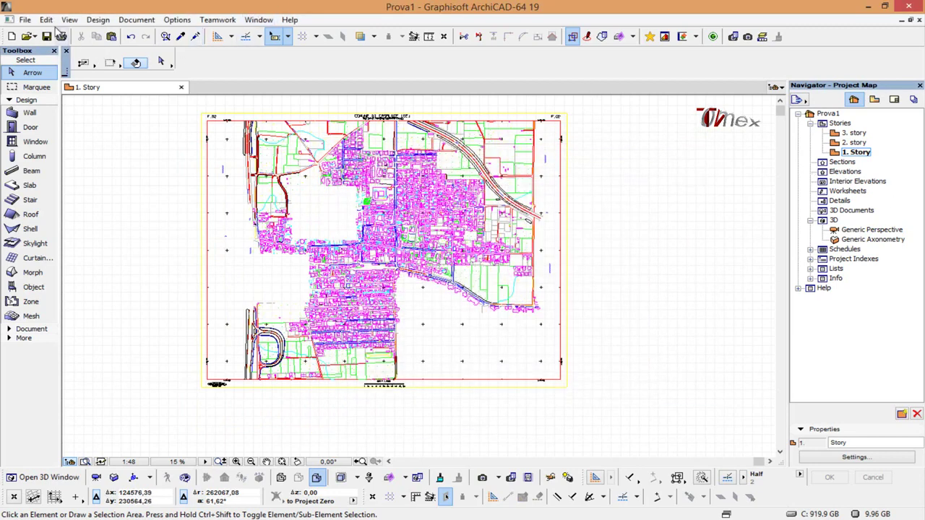
- Open the Attach Xref settings targeting the empty 2. story
click(26, 19)
mouse_move(64, 191)
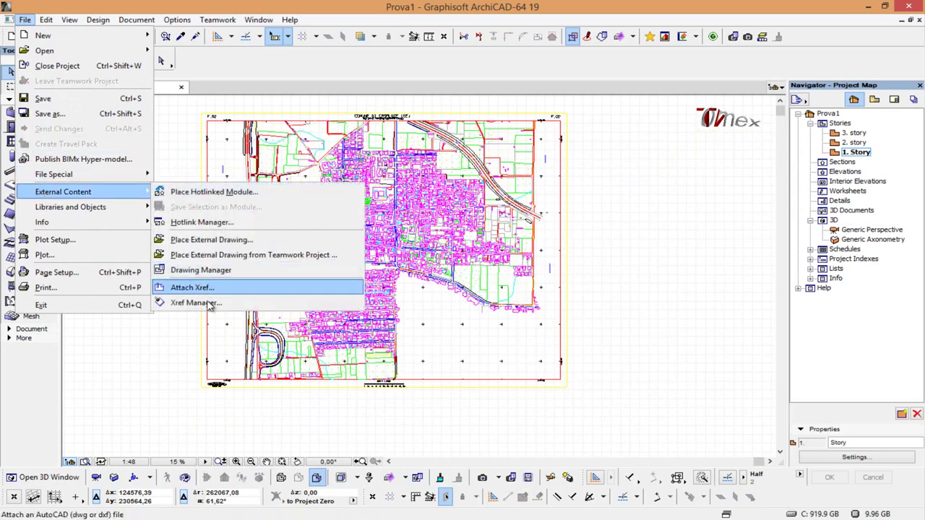
click(195, 303)
click(618, 160)
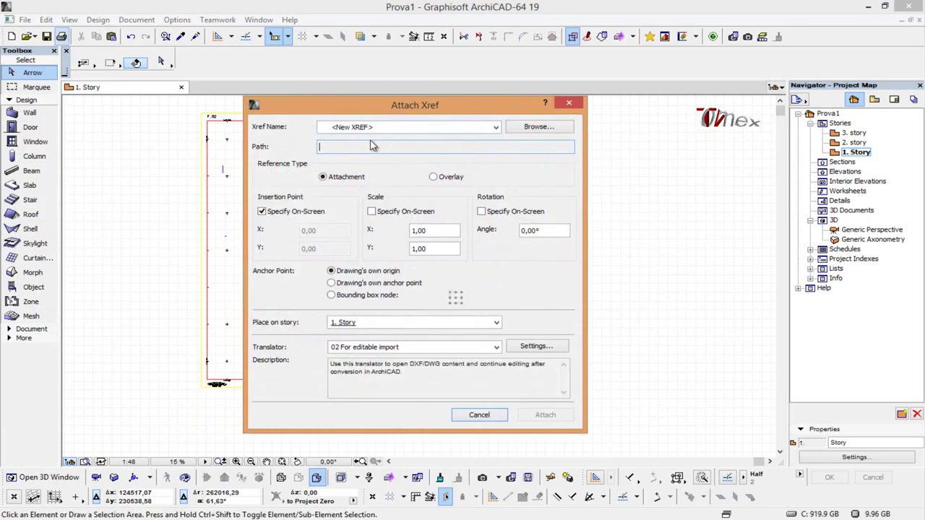
key(Return)
click(623, 162)
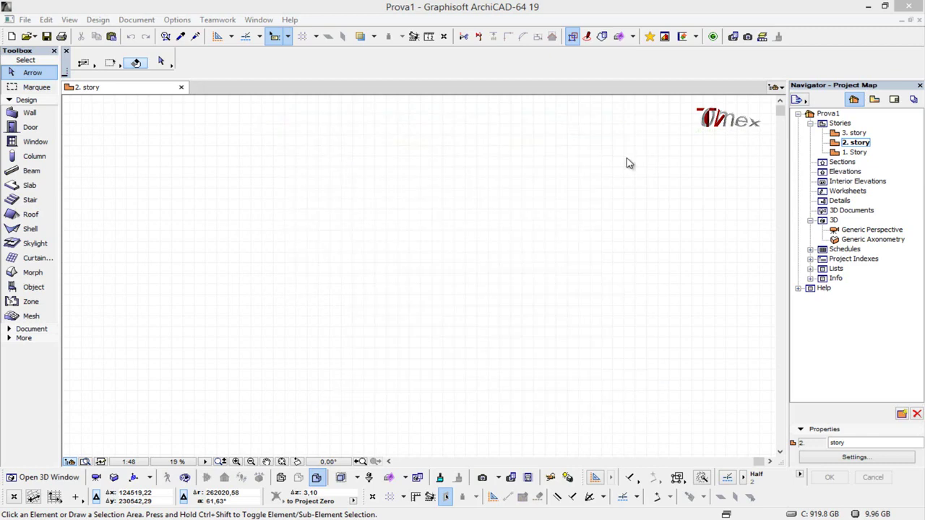
- Attach ca24.dwg from the 2000 folder and place it with all layers
click(539, 127)
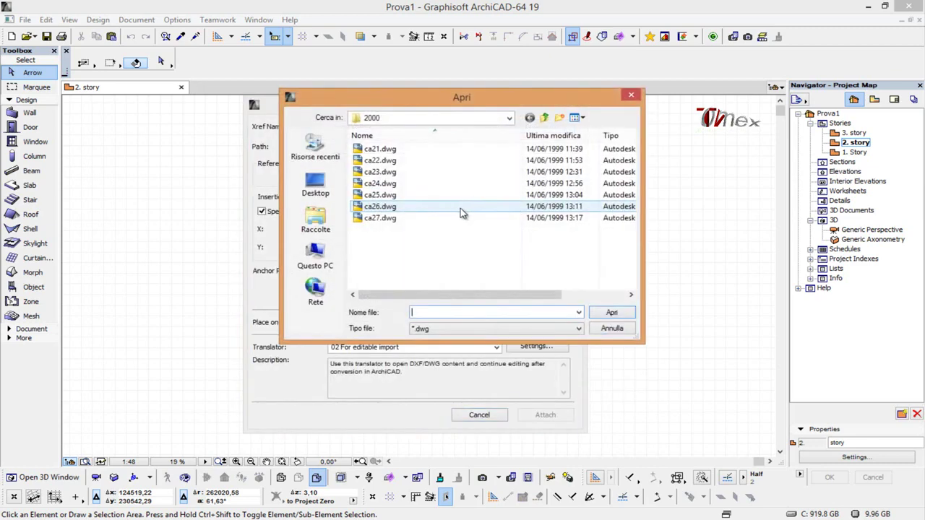
click(405, 185)
click(606, 316)
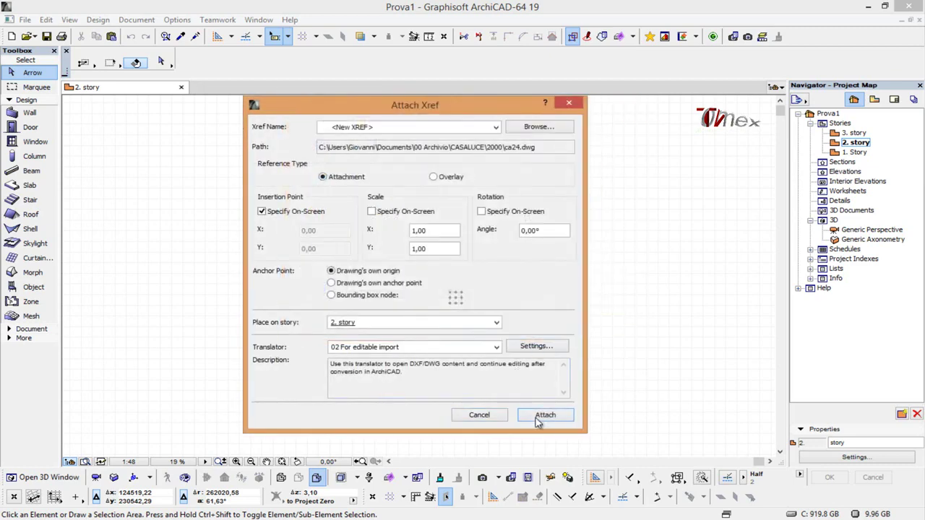
click(544, 416)
click(244, 391)
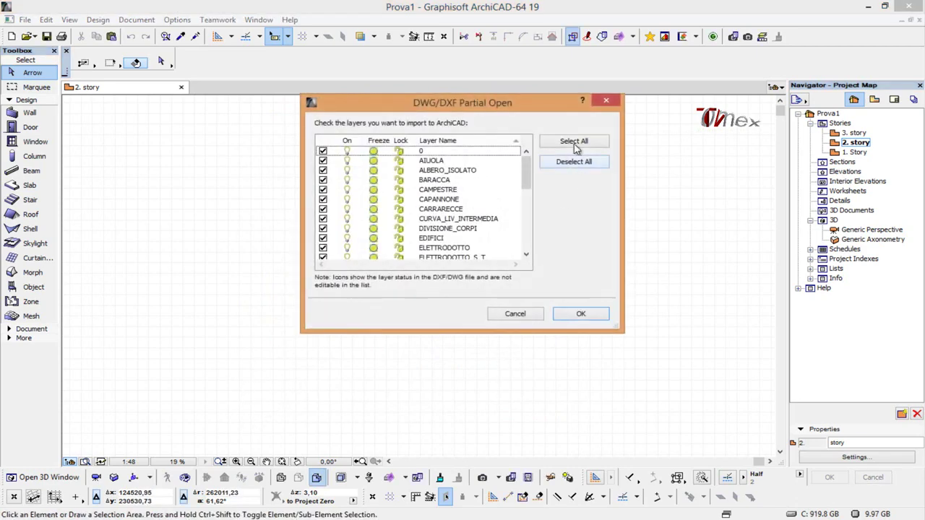
click(576, 144)
click(590, 315)
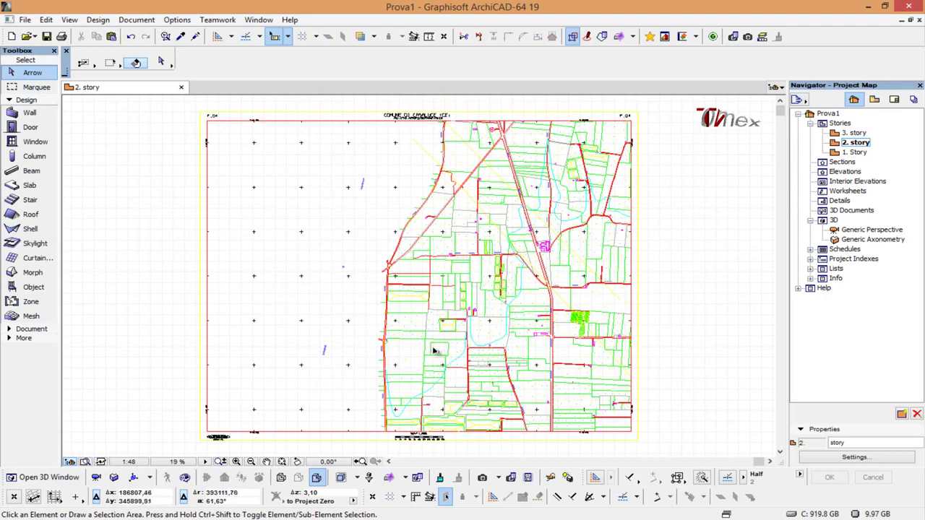
- Unload the ca24.dwg reference in the Xref Manager, emptying 2. story
click(25, 20)
mouse_move(64, 191)
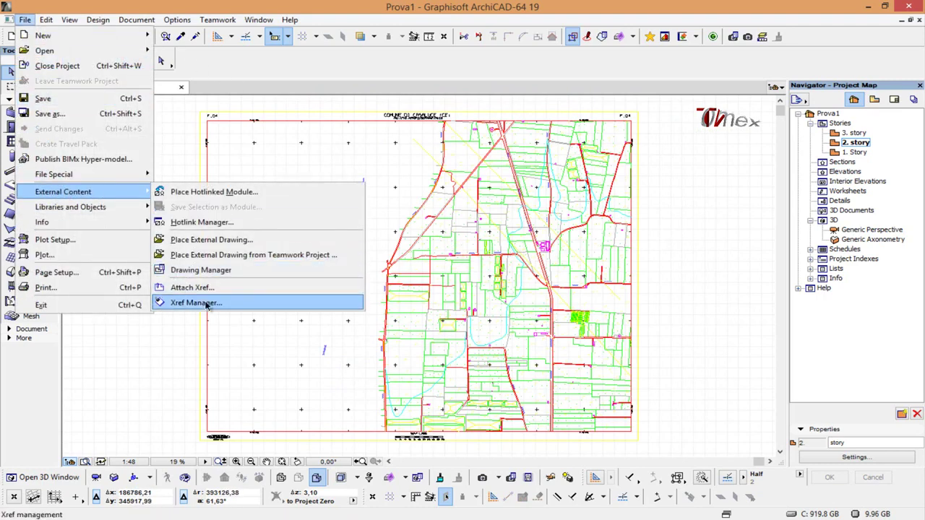
click(199, 302)
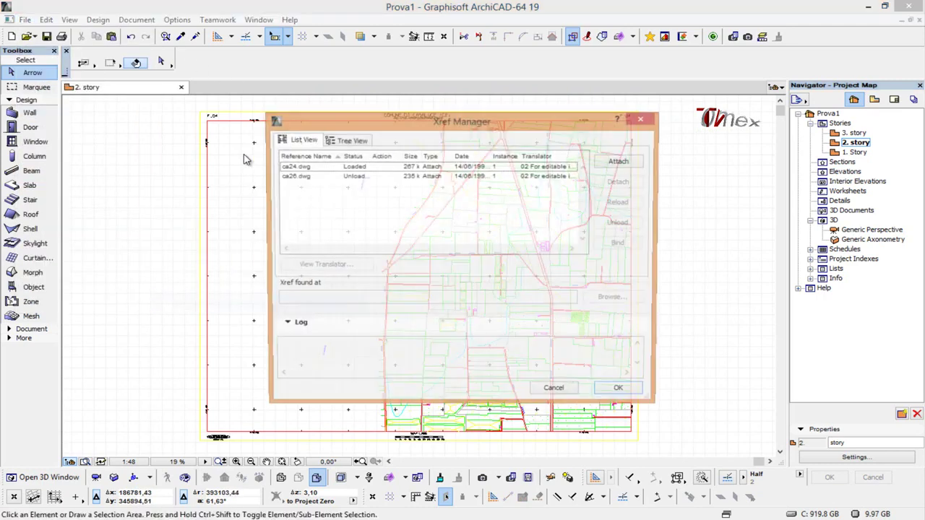
click(350, 178)
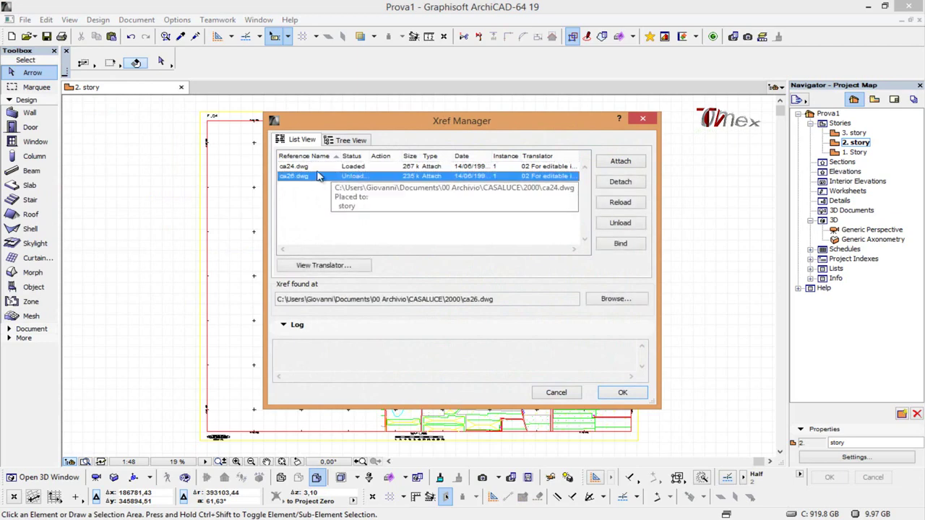
click(357, 168)
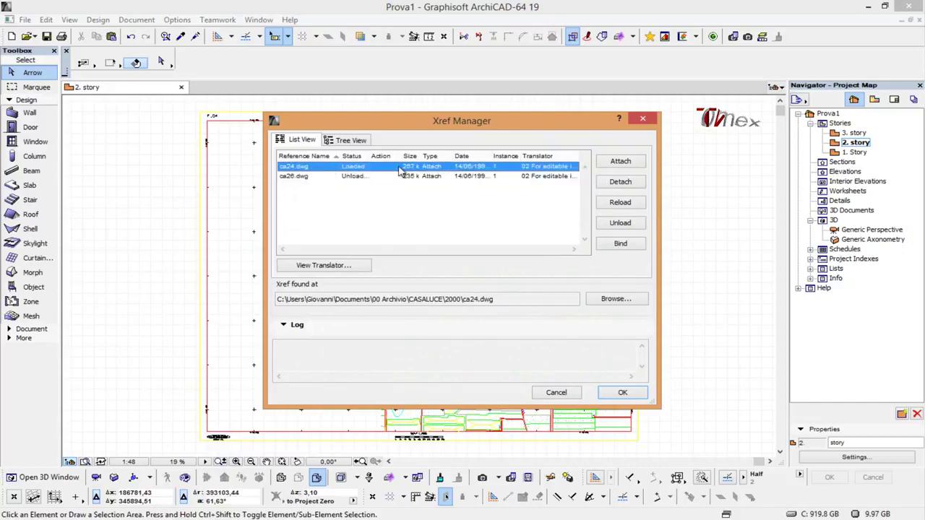
click(626, 224)
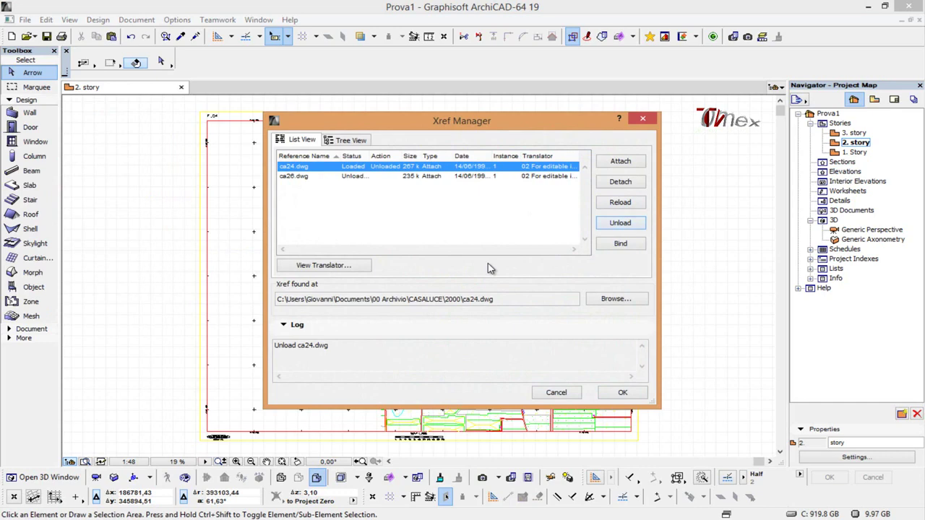
click(623, 393)
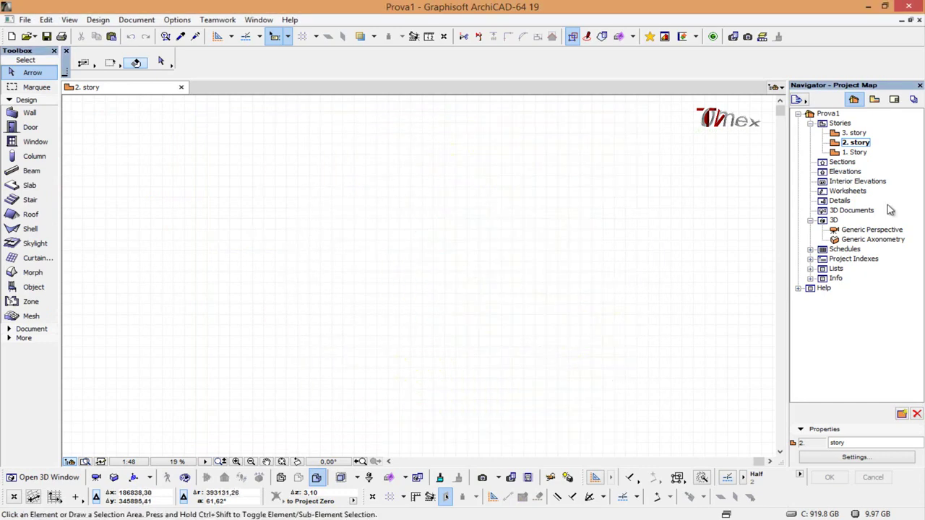
- Return to the 1. Story floor plan showing the bound city map
double_click(855, 153)
double_click(853, 143)
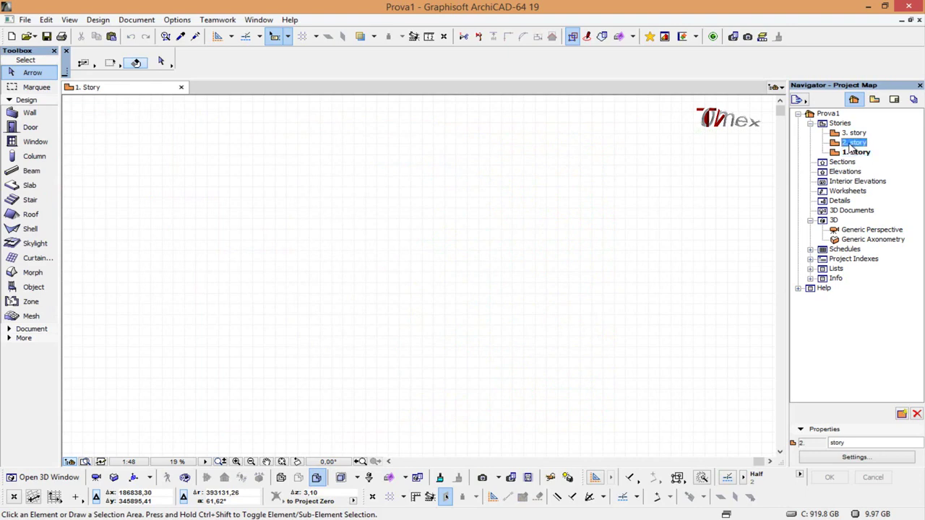
double_click(854, 152)
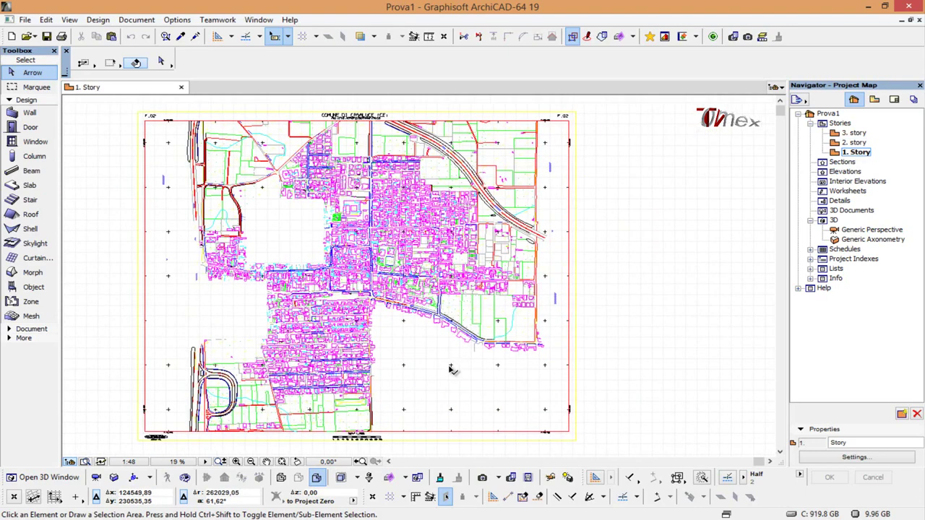
- Check the Drawing Manager under External Content and confirm it lists no placed drawings
click(26, 20)
mouse_move(63, 191)
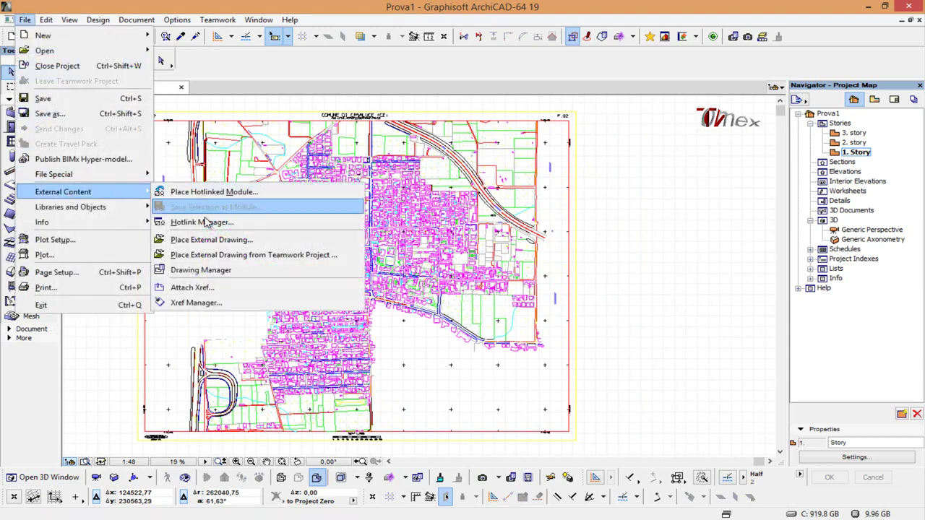
click(209, 271)
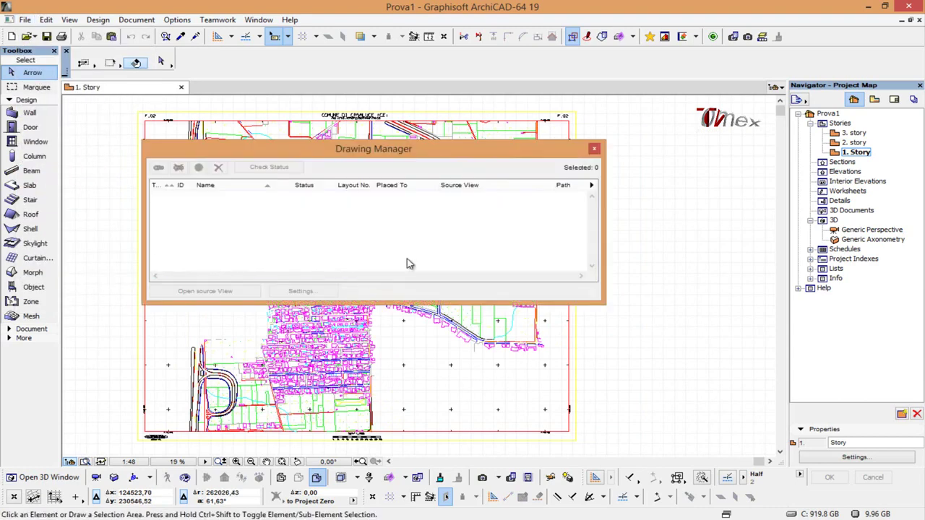
click(595, 150)
click(24, 20)
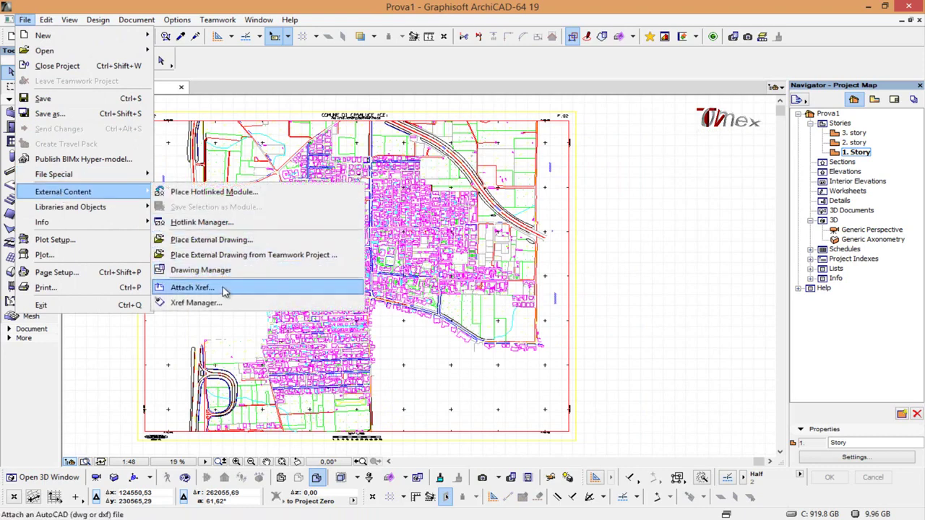
- In the Xref Manager, detach ca24.dwg and ca26.dwg, removing each one's attributes
click(217, 302)
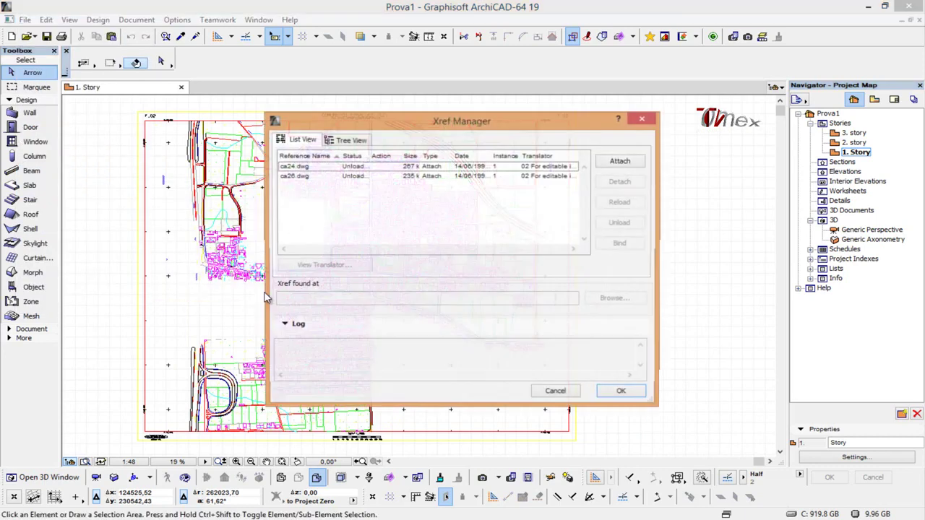
click(354, 167)
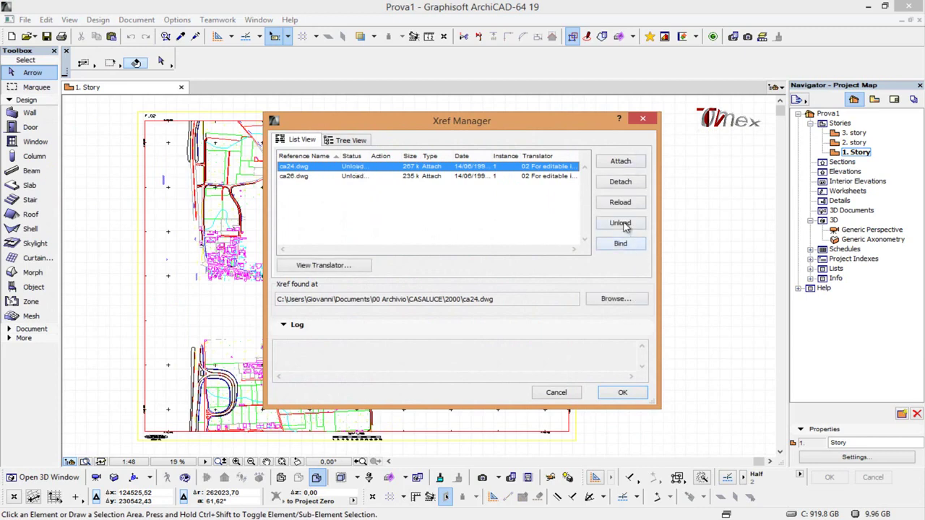
click(626, 185)
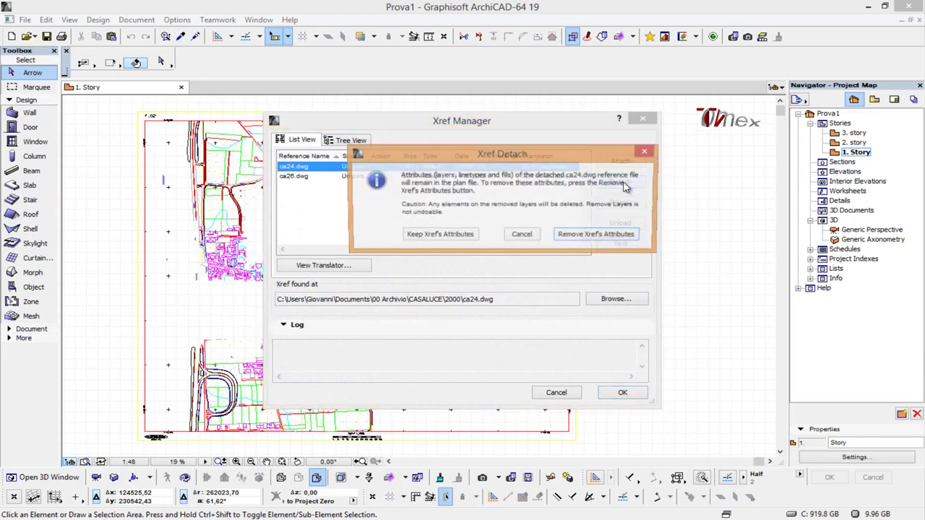
click(611, 236)
click(298, 178)
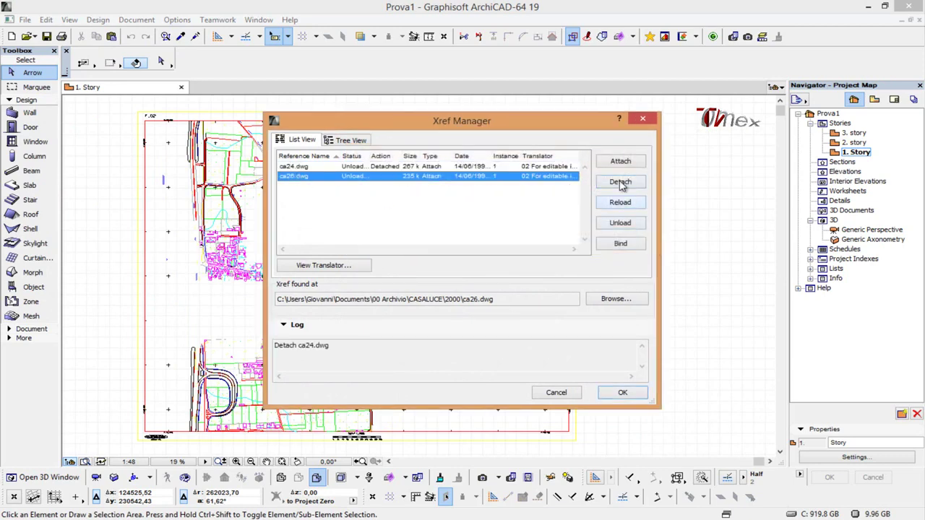
click(622, 182)
click(611, 236)
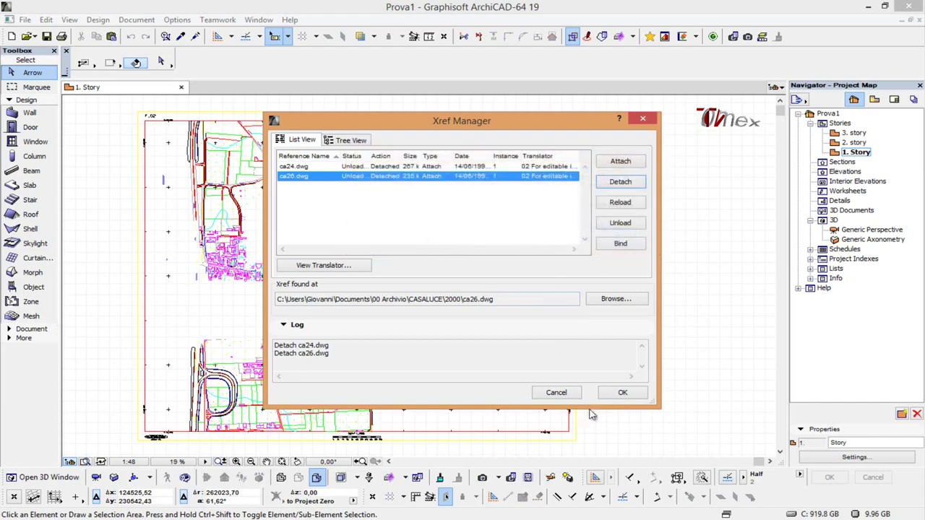
click(623, 392)
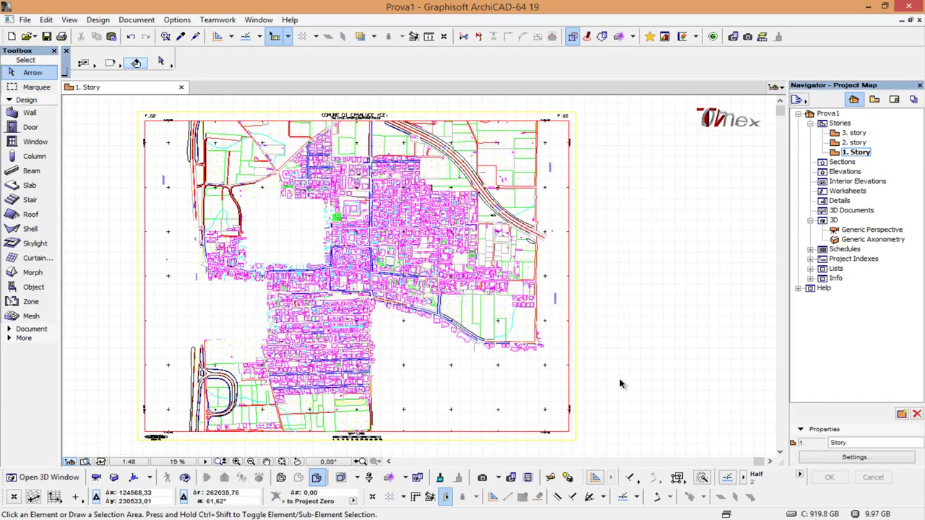
middle_drag(206, 277, 307, 278)
scroll(350, 272, down, 3)
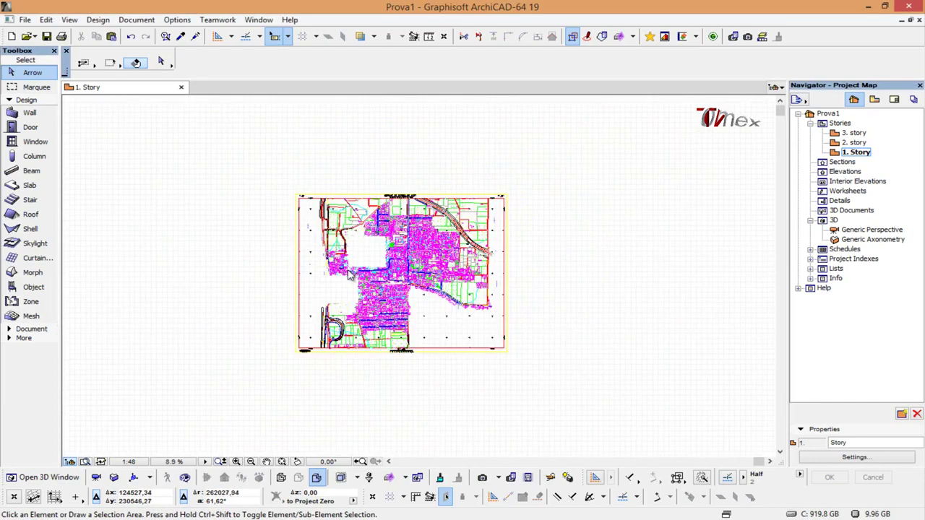
scroll(401, 282, up, 2)
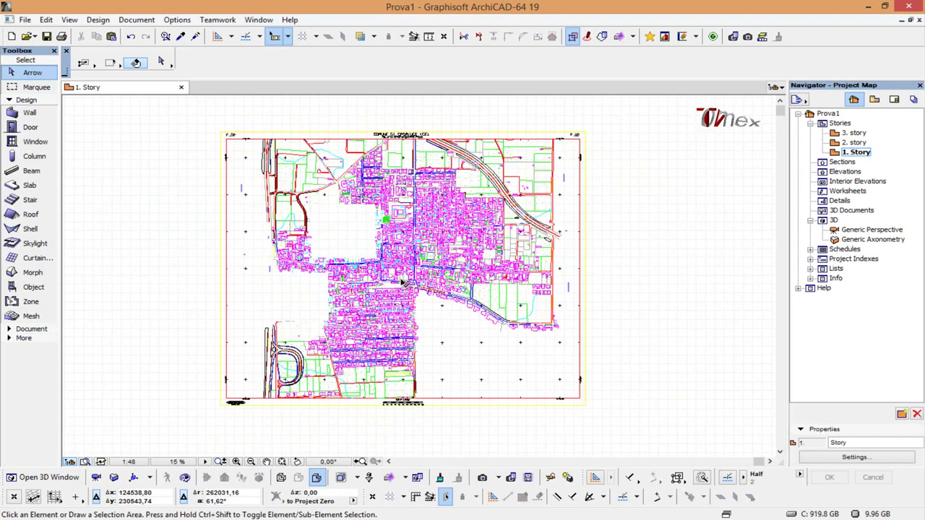
click(25, 20)
mouse_move(63, 192)
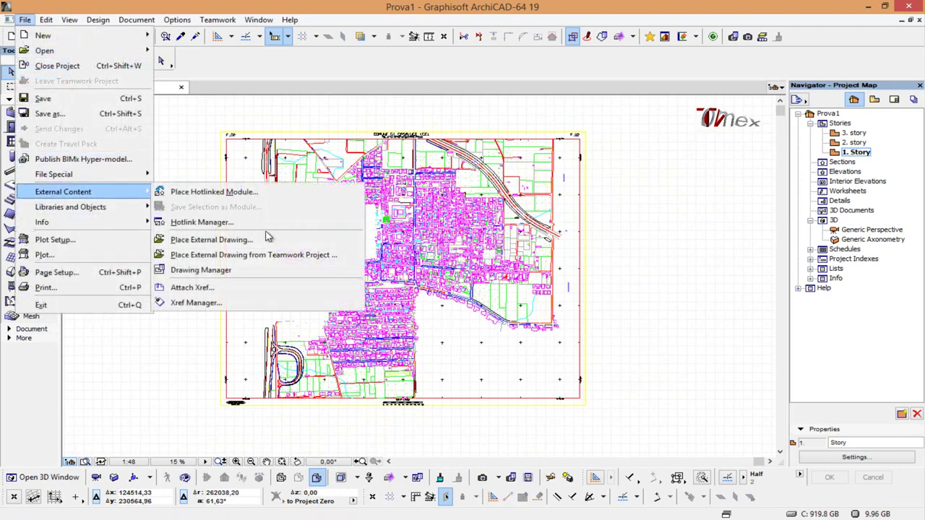
click(224, 304)
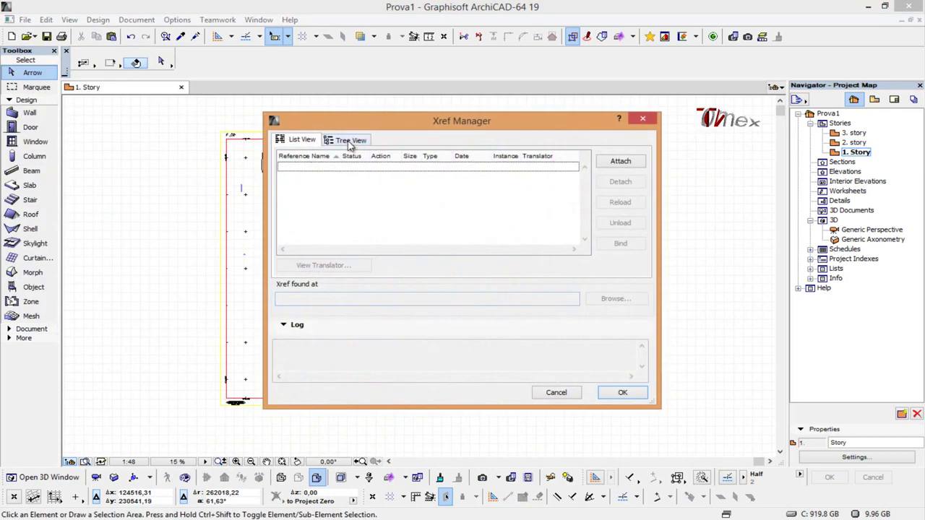
click(349, 141)
click(304, 140)
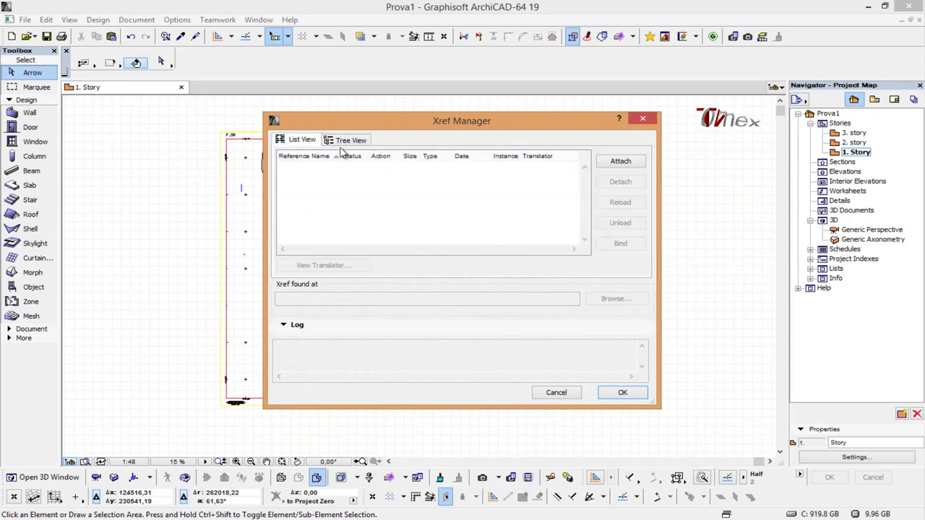
drag(508, 127, 422, 116)
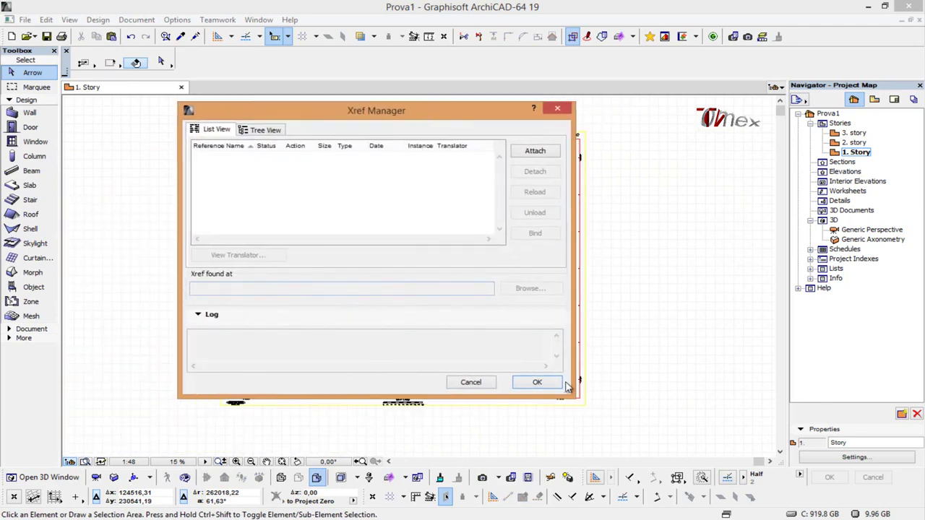
click(535, 383)
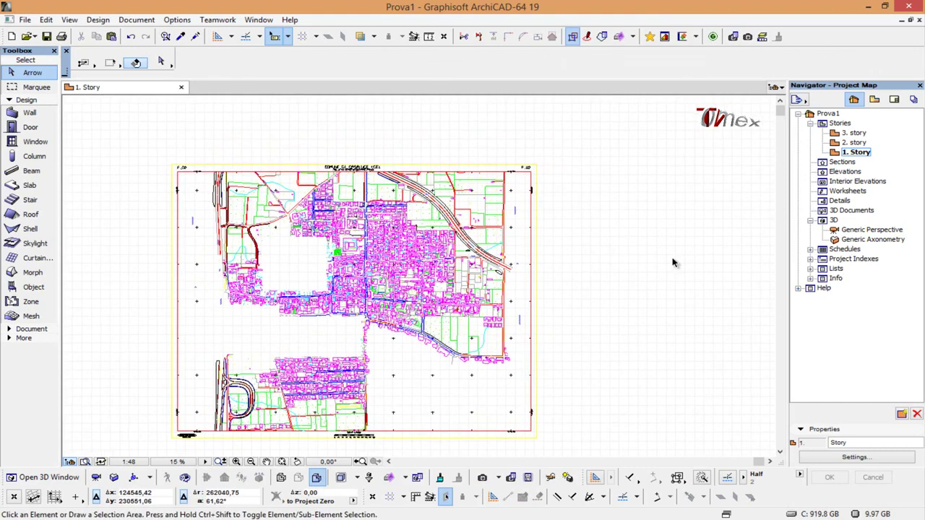
double_click(855, 143)
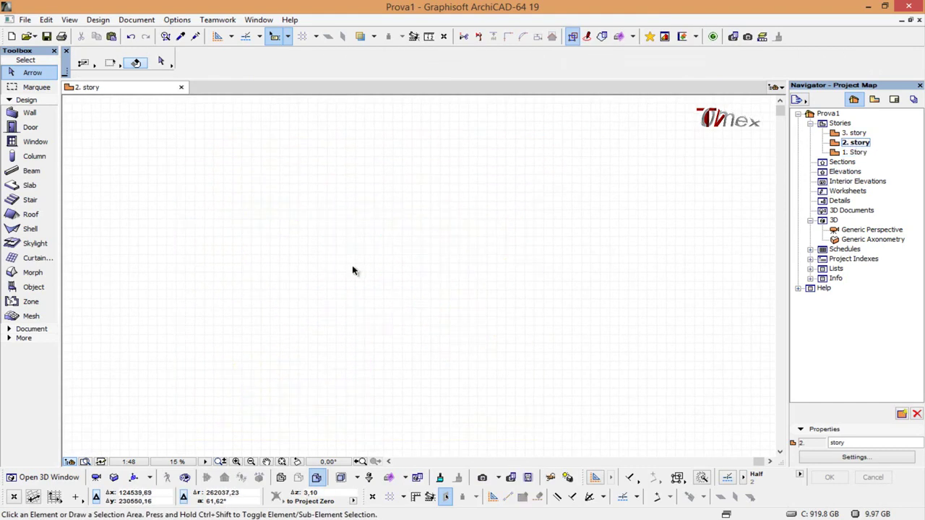
double_click(855, 152)
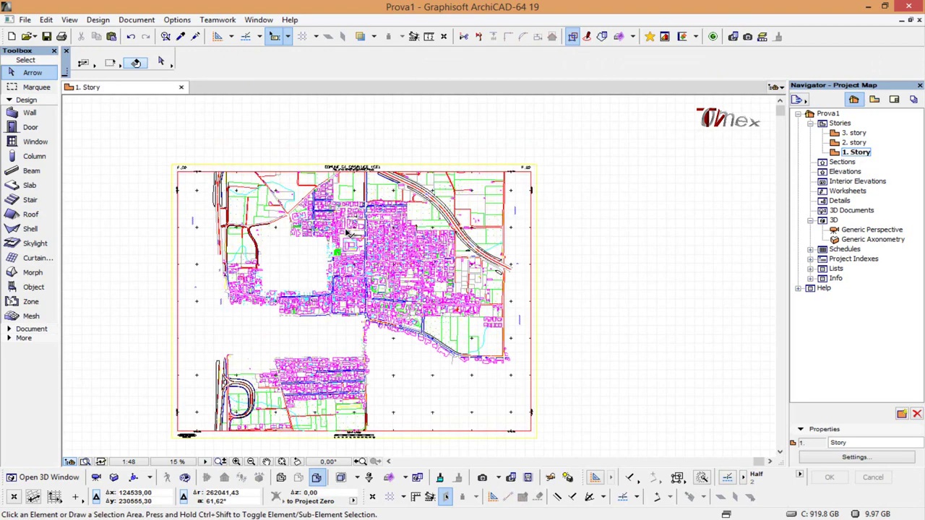
middle_drag(362, 334, 384, 304)
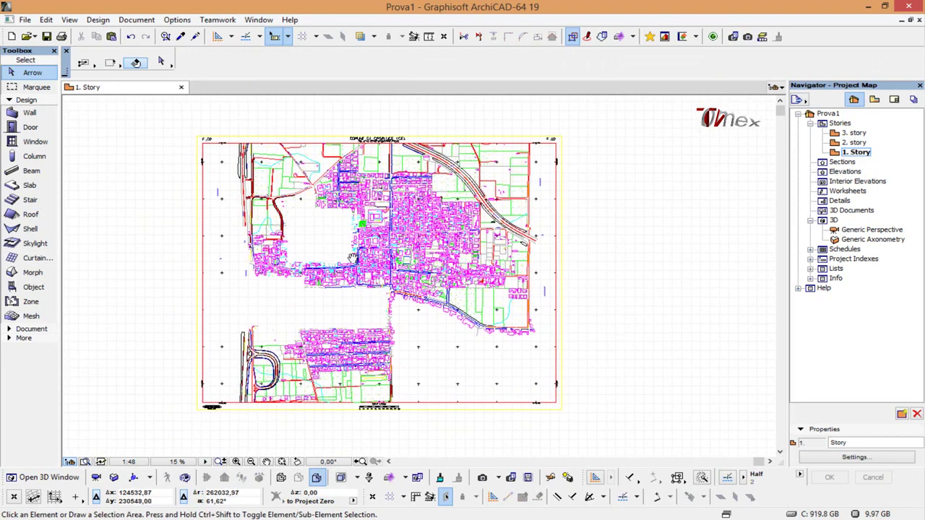
middle_drag(354, 259, 411, 276)
middle_drag(641, 311, 620, 290)
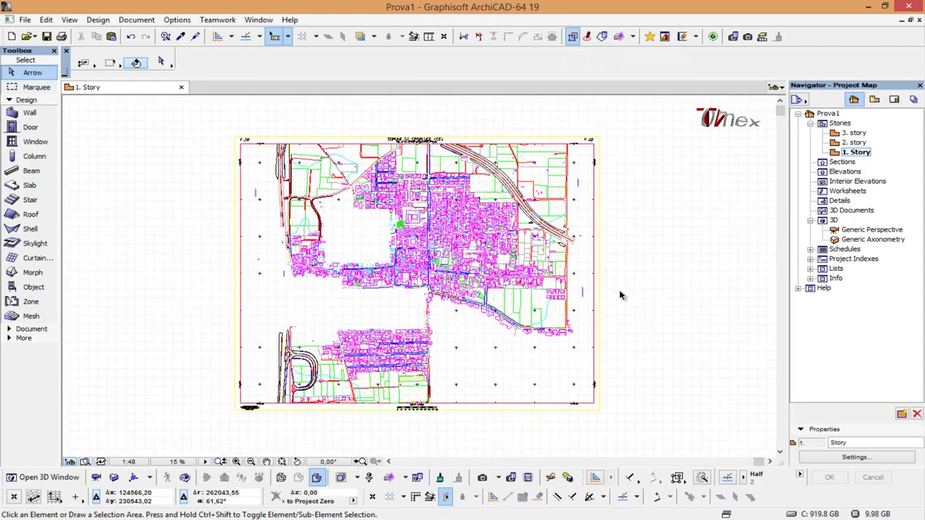